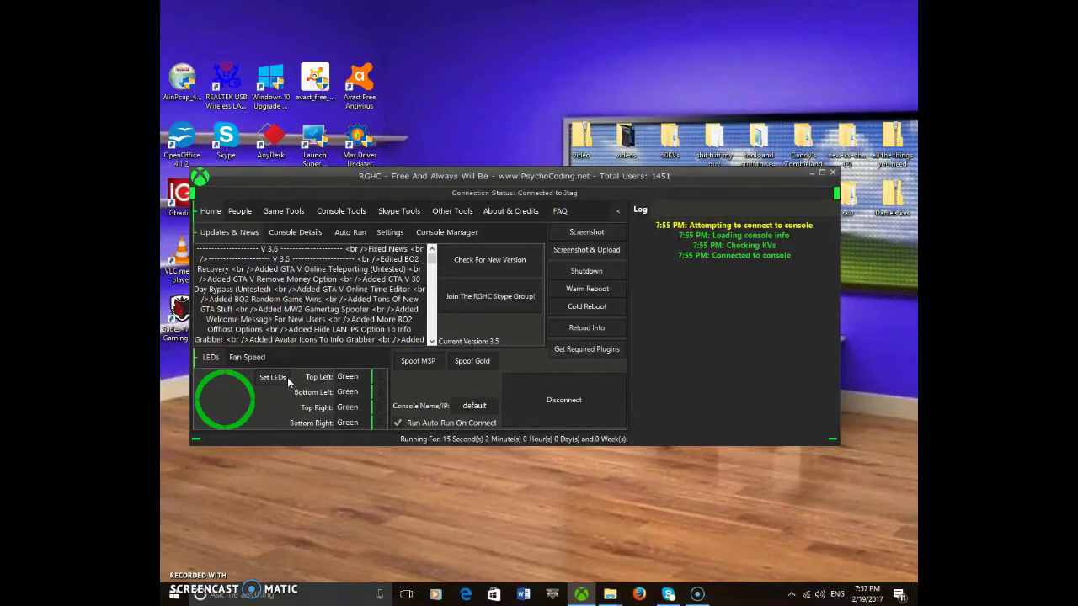
- Set the console's bottom left and top right LEDs to Orange and the bottom right LED to Off, and apply the LED colours
{"action": "left_click", "coordinate": [376, 380]}
{"action": "left_click", "coordinate": [375, 406]}
{"action": "left_click", "coordinate": [373, 416]}
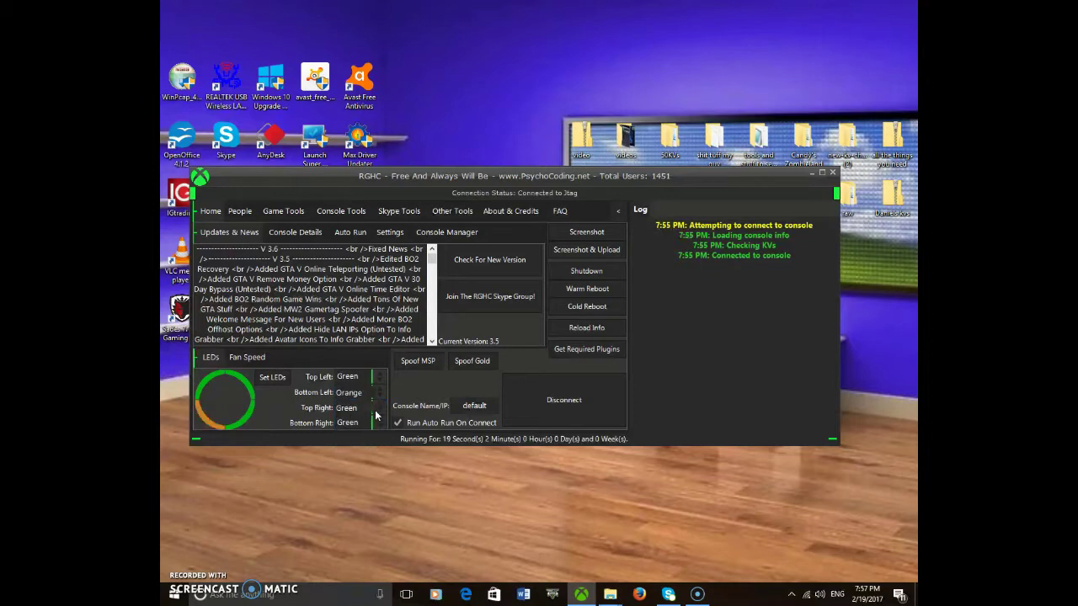
{"action": "left_click", "coordinate": [376, 409]}
{"action": "left_click", "coordinate": [372, 444]}
{"action": "left_click", "coordinate": [384, 422]}
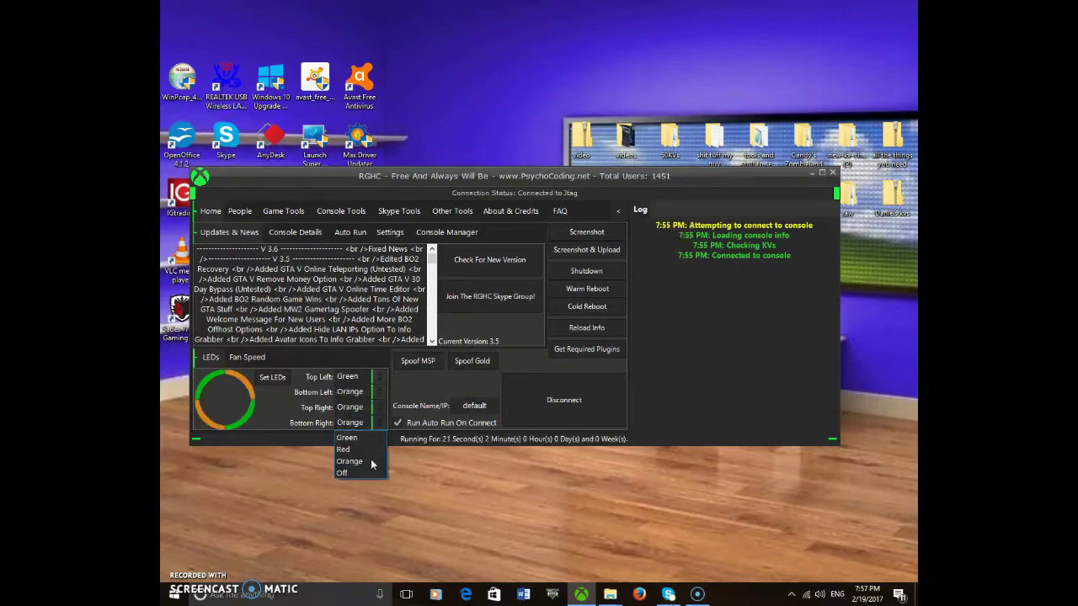
{"action": "left_click", "coordinate": [353, 473]}
{"action": "left_click", "coordinate": [363, 425]}
{"action": "left_click", "coordinate": [279, 387]}
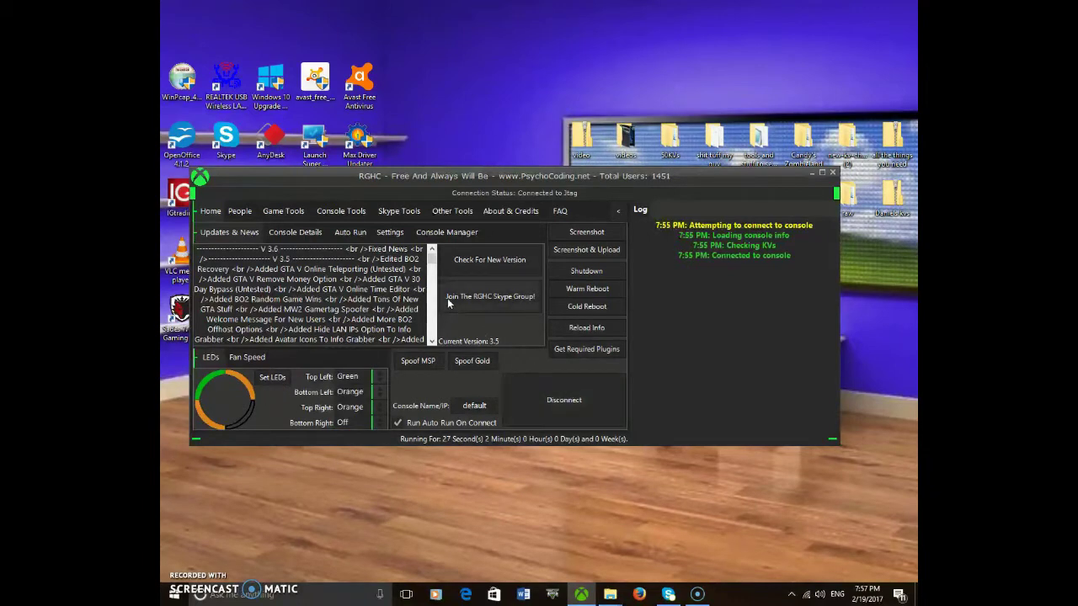
{"action": "left_click", "coordinate": [275, 377]}
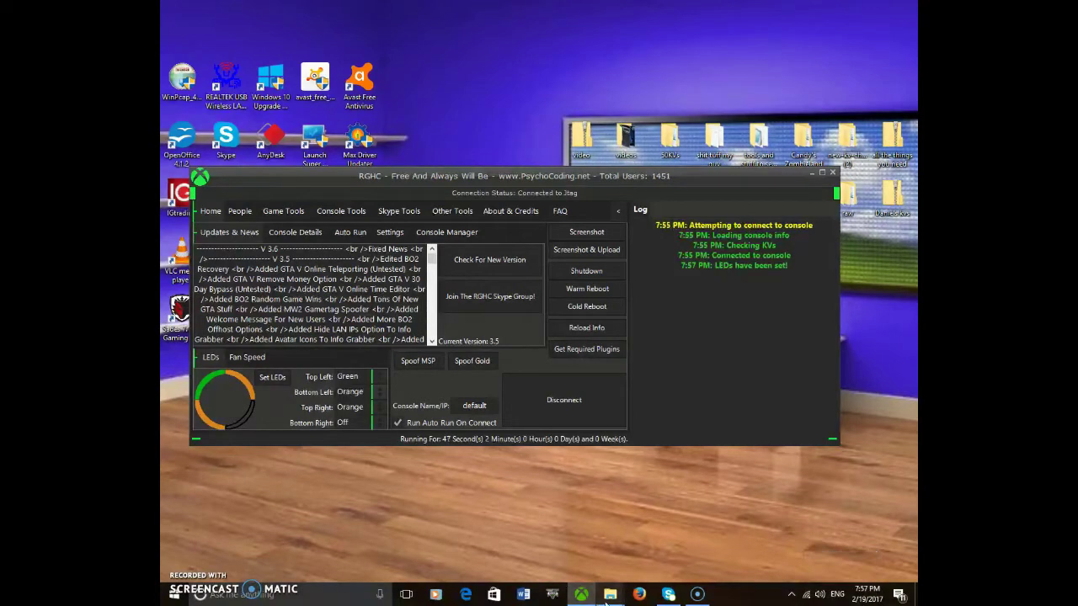
- Open the Jtag console's Retail Hard Drive Emulation (HDD:) drive in Xbox 360 Neighborhood
{"action": "mouse_move", "coordinate": [609, 593]}
{"action": "left_click", "coordinate": [728, 512]}
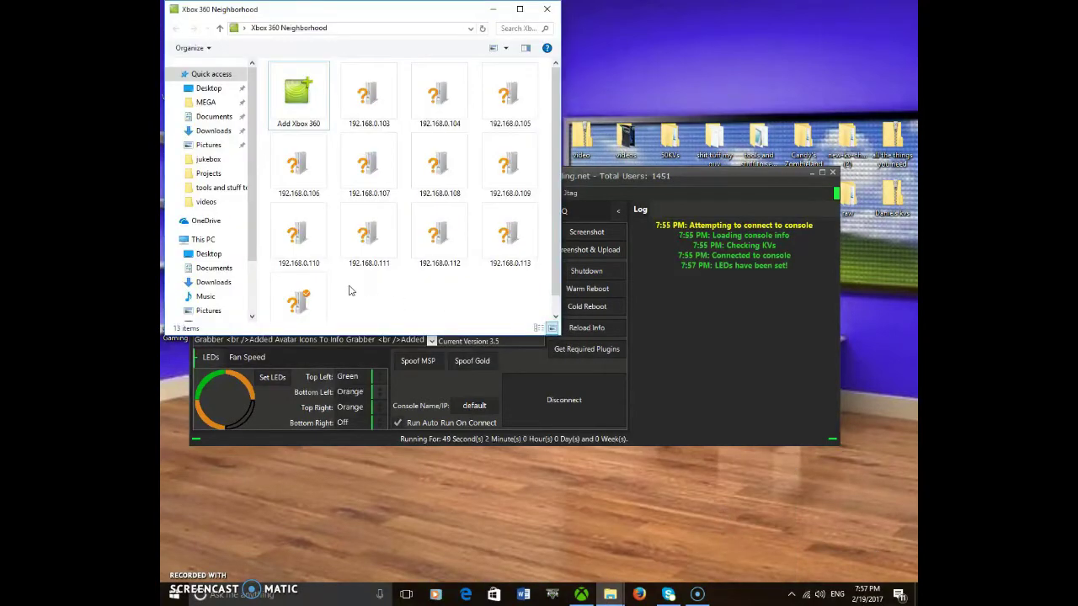
{"action": "double_click", "coordinate": [299, 295]}
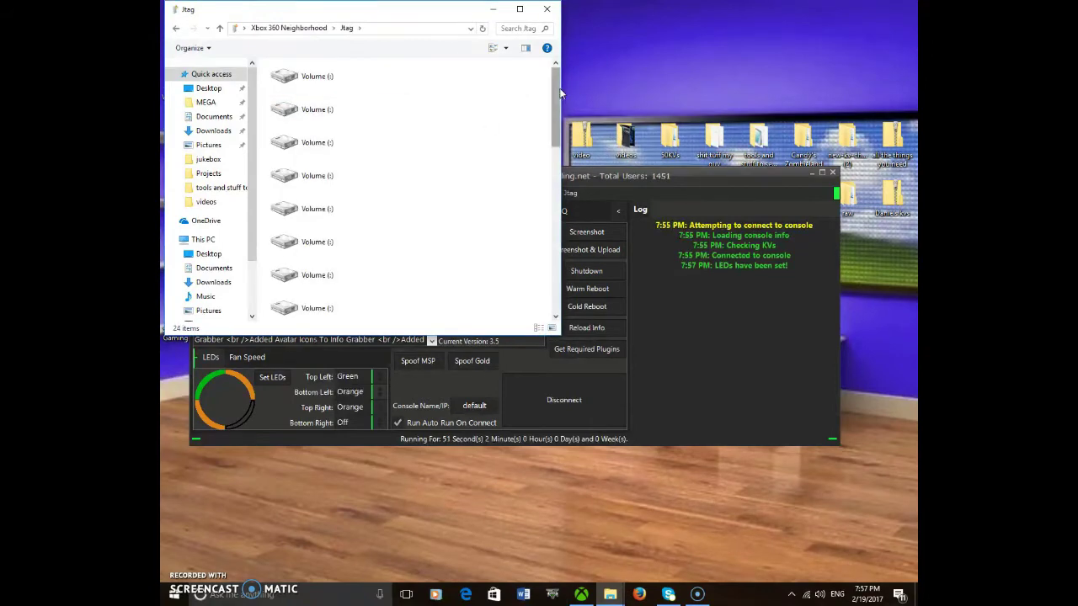
{"action": "scroll", "coordinate": [379, 219], "scroll_direction": "down", "scroll_amount": 5}
{"action": "left_click", "coordinate": [396, 288]}
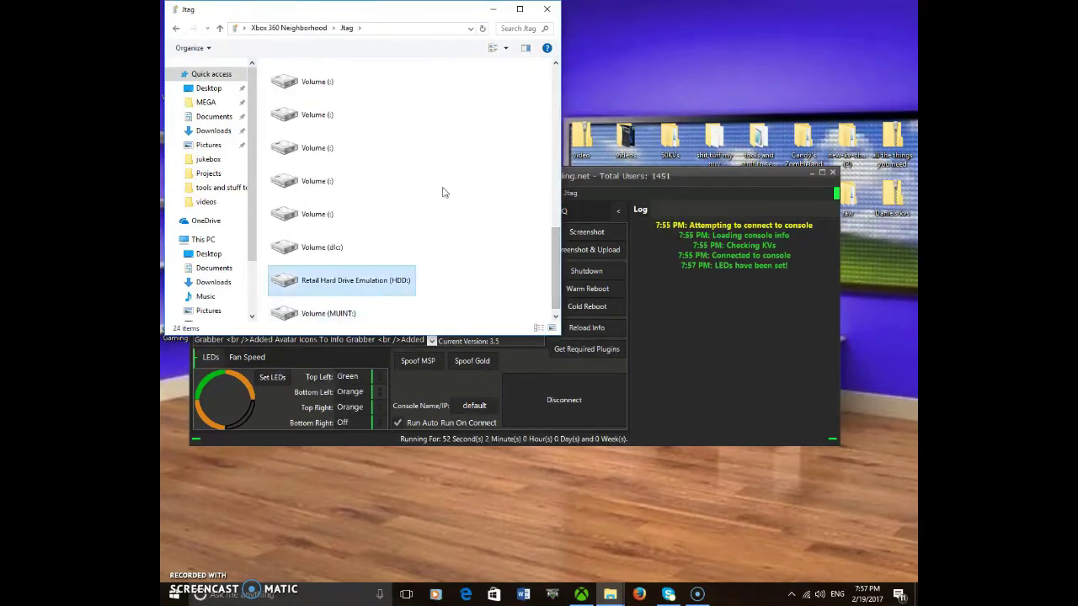
{"action": "double_click", "coordinate": [397, 291]}
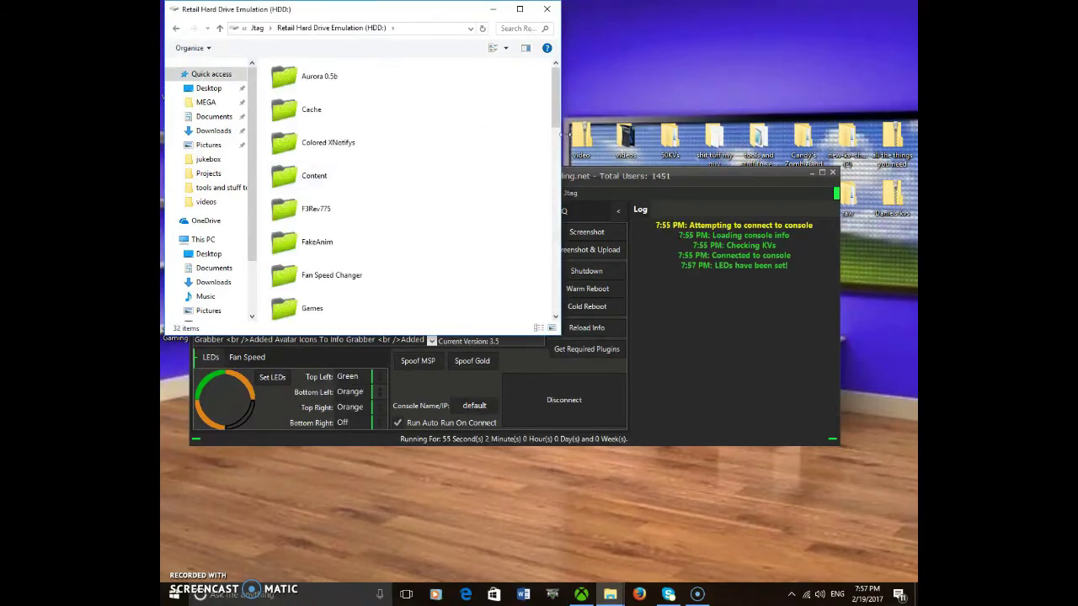
- Locate the RGHC folder on the console's hard drive, clear the selection and minimize the file window
{"action": "left_click_drag", "start_coordinate": [557, 97], "coordinate": [517, 193]}
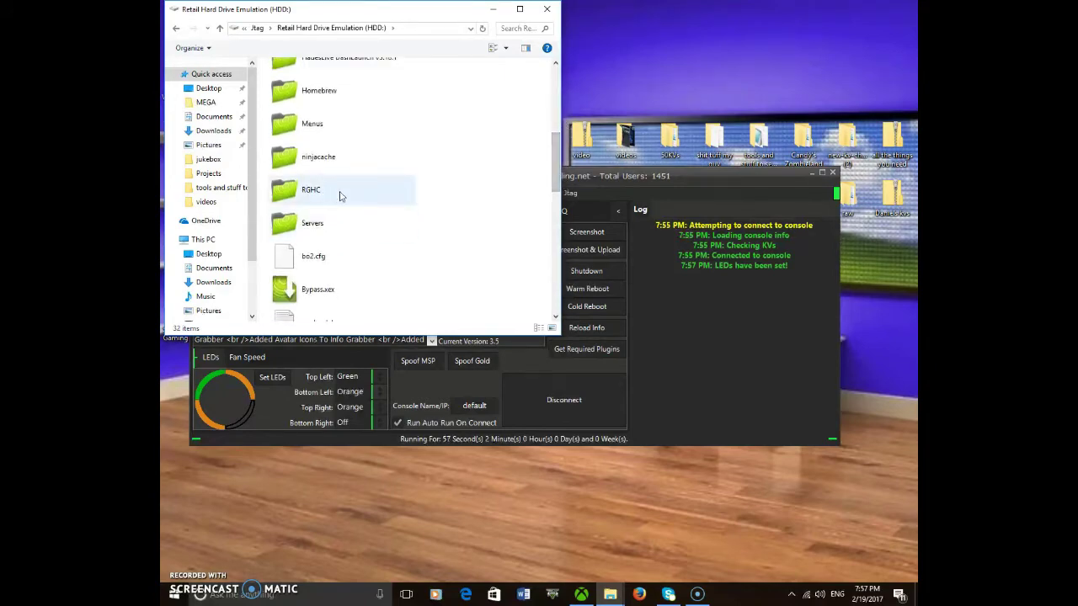
{"action": "left_click_drag", "start_coordinate": [440, 178], "coordinate": [335, 202]}
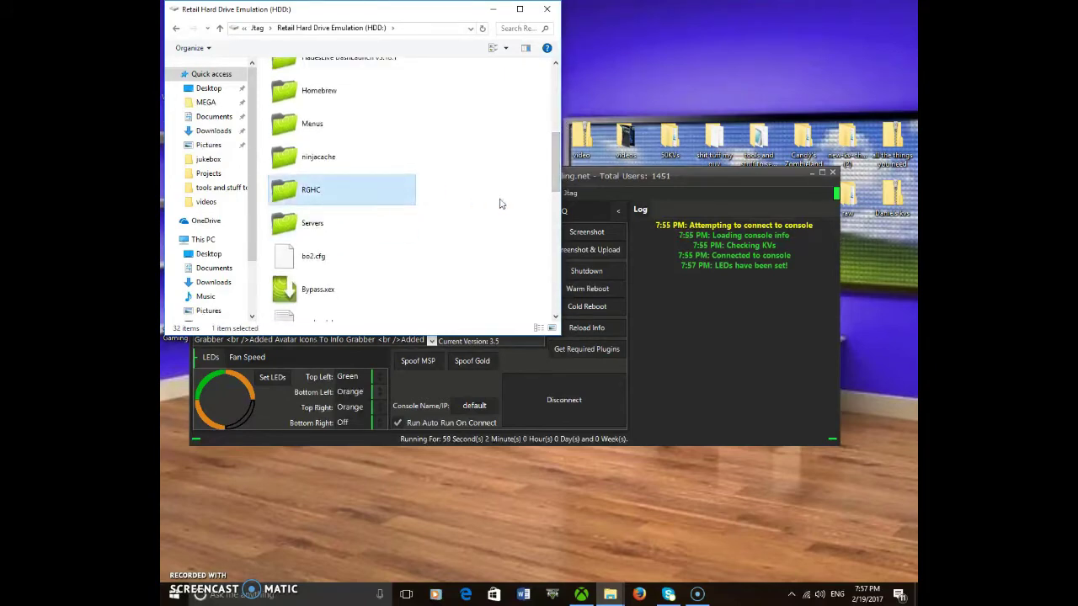
{"action": "left_click", "coordinate": [528, 196]}
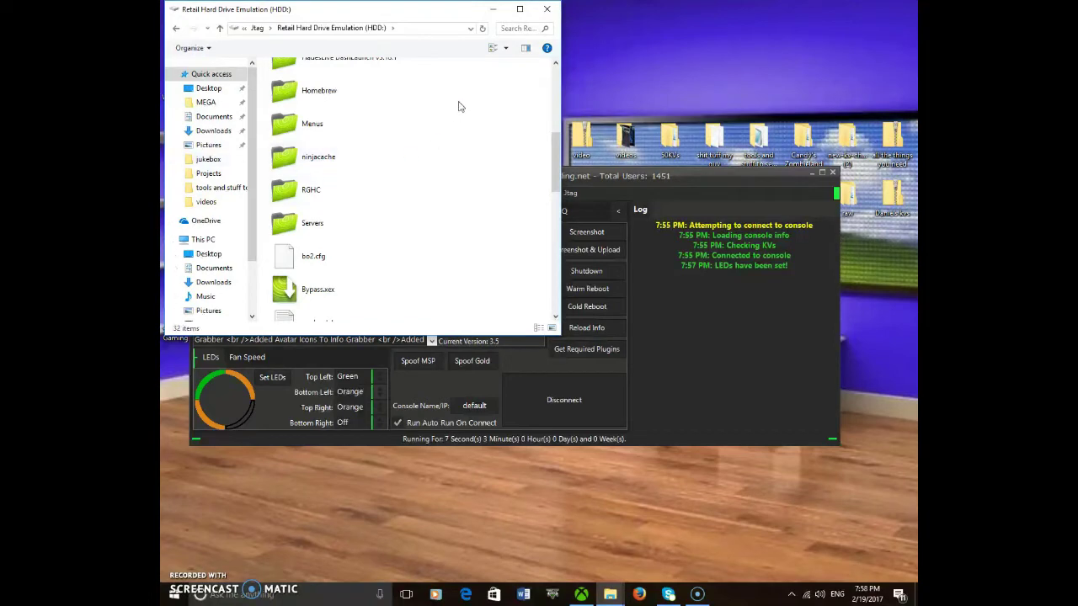
{"action": "left_click", "coordinate": [491, 9]}
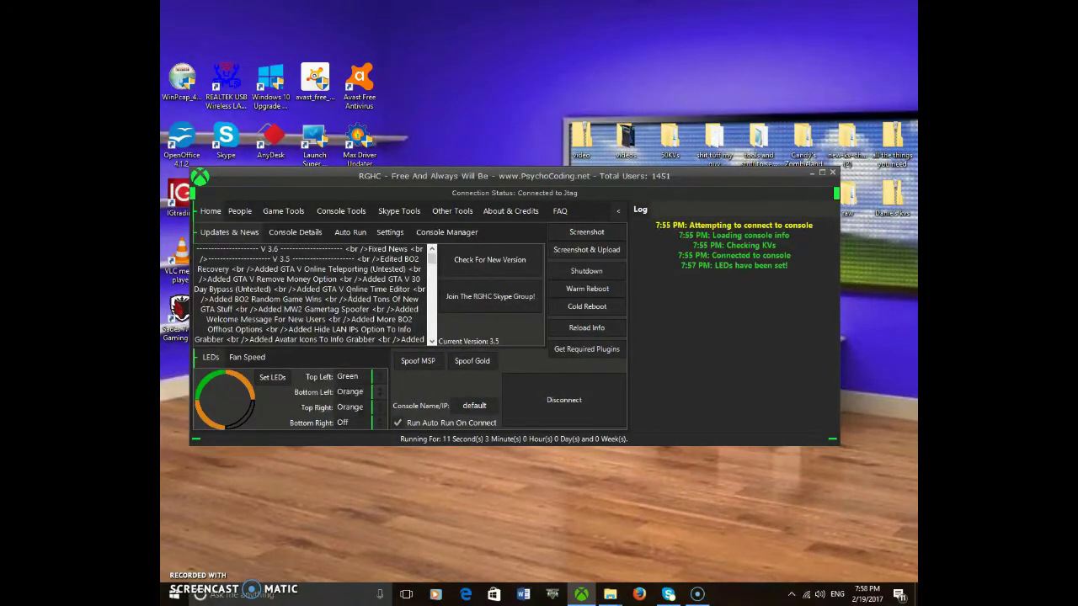
- Look through the Console Details, Updates & News, Other Tools, About & Credits and FAQ pages of RGHC
{"action": "left_click", "coordinate": [294, 231]}
{"action": "left_click", "coordinate": [237, 231]}
{"action": "left_click", "coordinate": [486, 211]}
{"action": "left_click", "coordinate": [561, 212]}
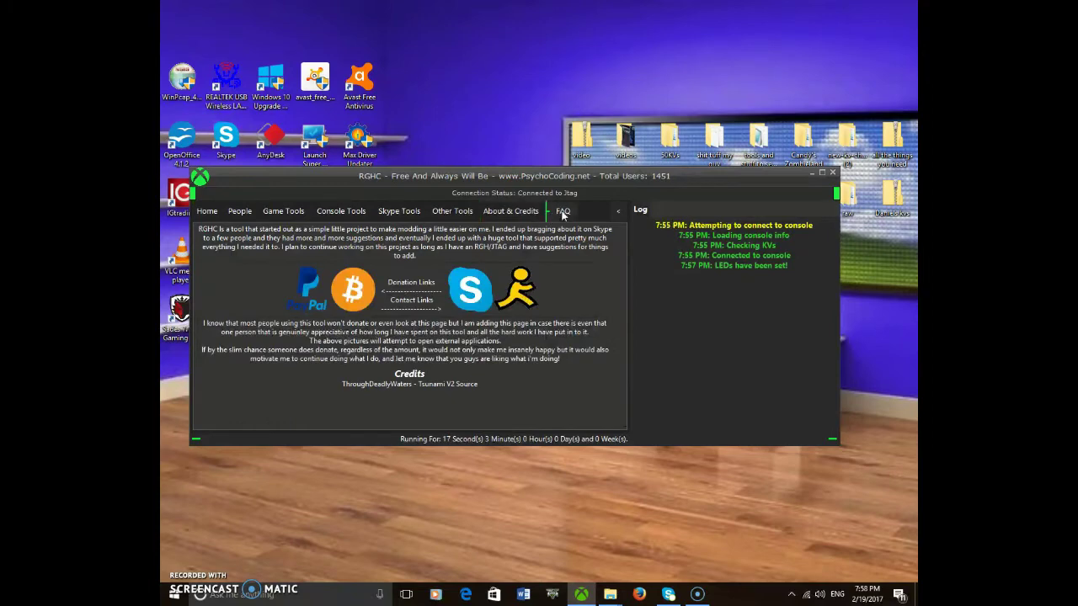
{"action": "left_click", "coordinate": [505, 211]}
{"action": "left_click", "coordinate": [463, 211]}
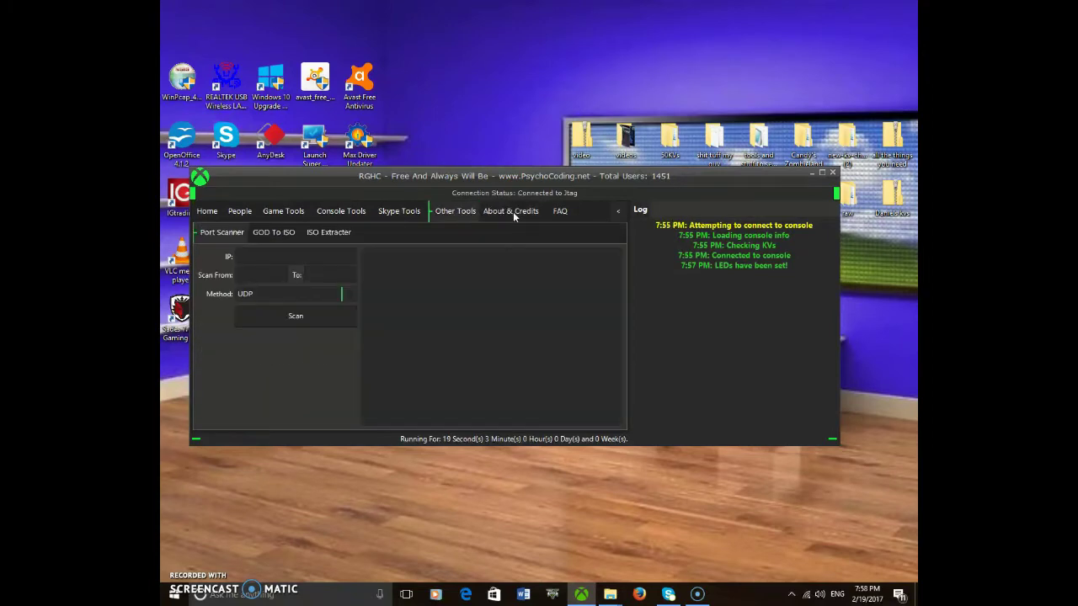
{"action": "left_click", "coordinate": [559, 211]}
{"action": "left_click", "coordinate": [505, 211]}
{"action": "left_click", "coordinate": [452, 211]}
{"action": "left_click", "coordinate": [505, 211]}
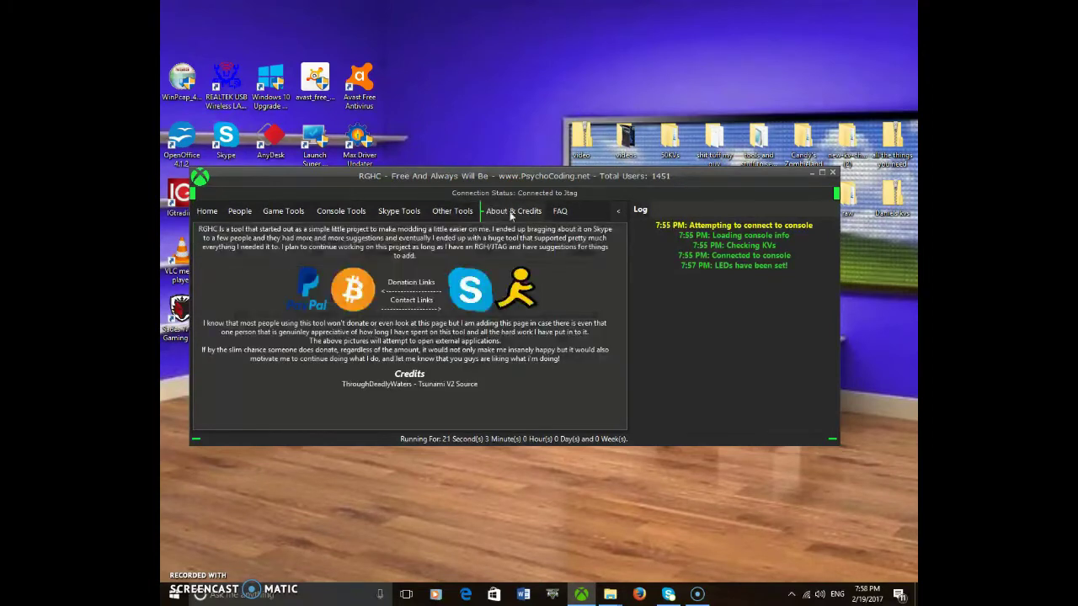
{"action": "left_click", "coordinate": [563, 212]}
{"action": "left_click", "coordinate": [454, 212]}
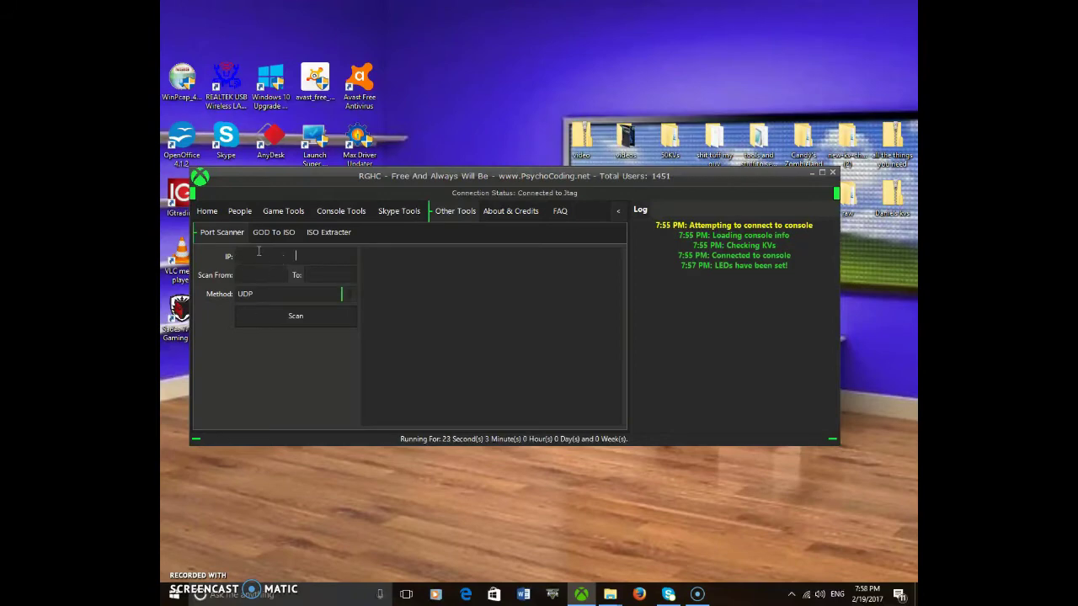
{"action": "left_click", "coordinate": [505, 212]}
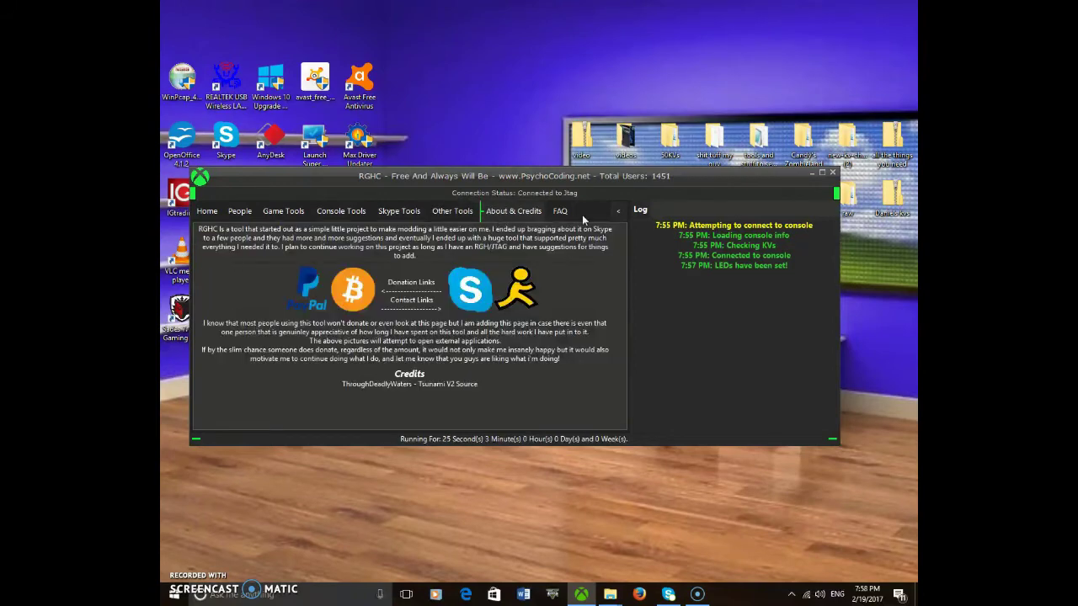
{"action": "left_click", "coordinate": [554, 214]}
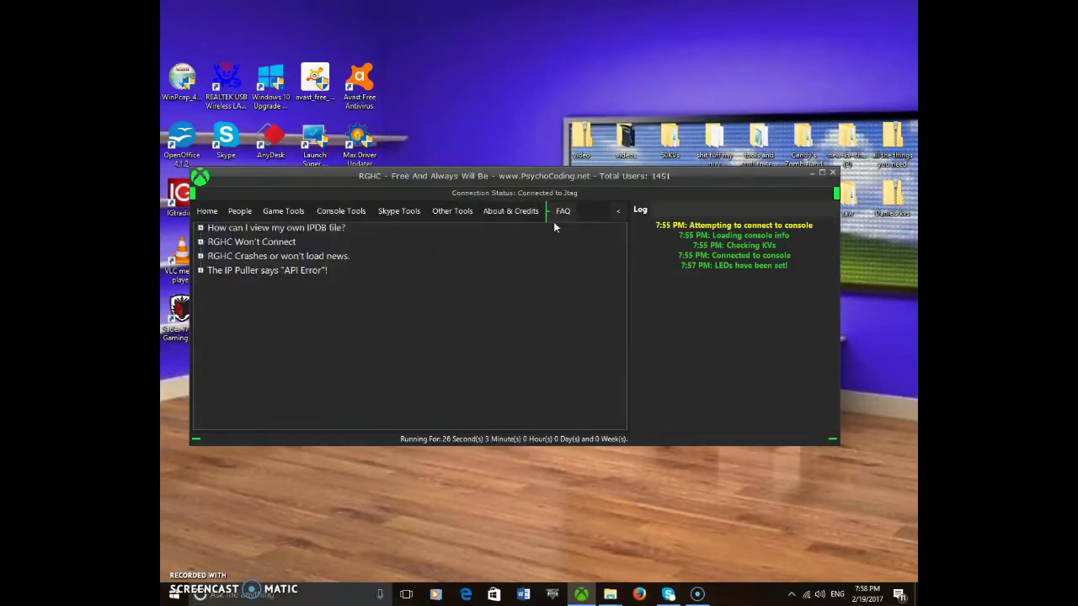
{"action": "left_click", "coordinate": [511, 210]}
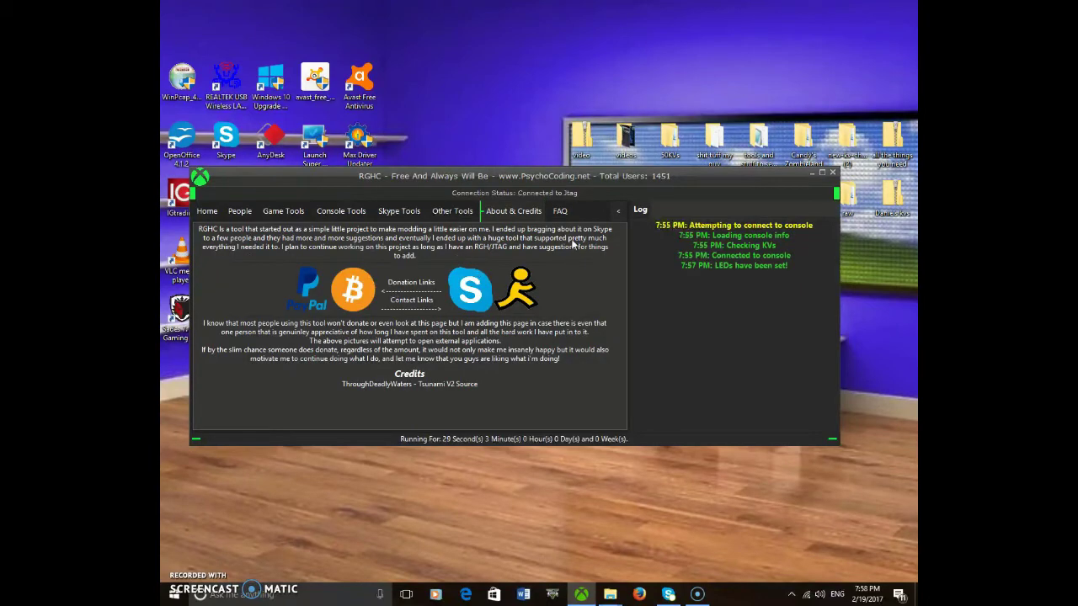
- Expand all four FAQ questions to read their answers, and return to the About & Credits page
{"action": "left_click", "coordinate": [559, 212]}
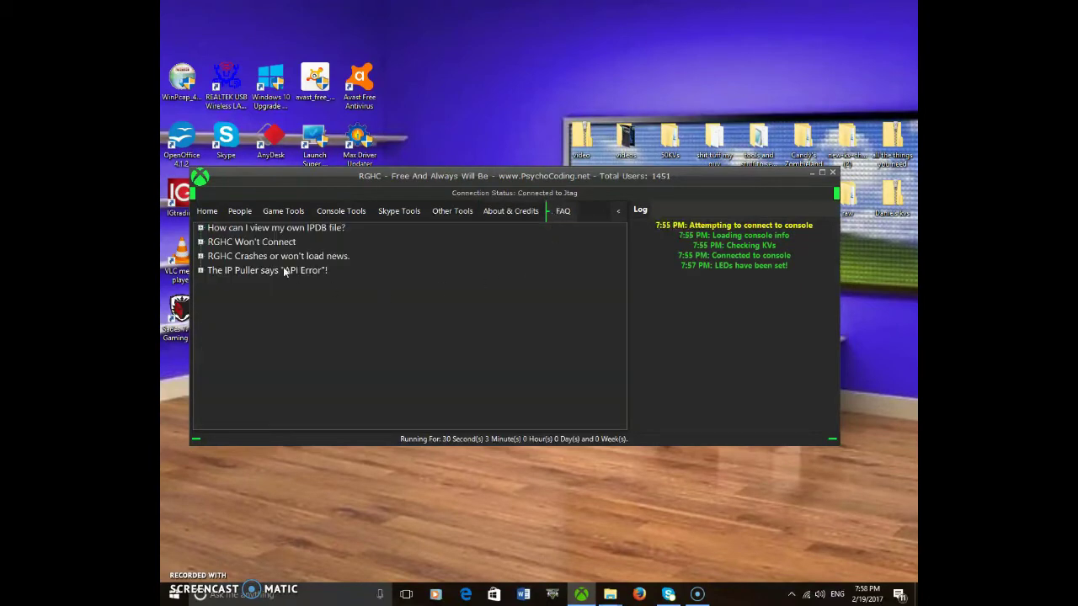
{"action": "left_click", "coordinate": [202, 228]}
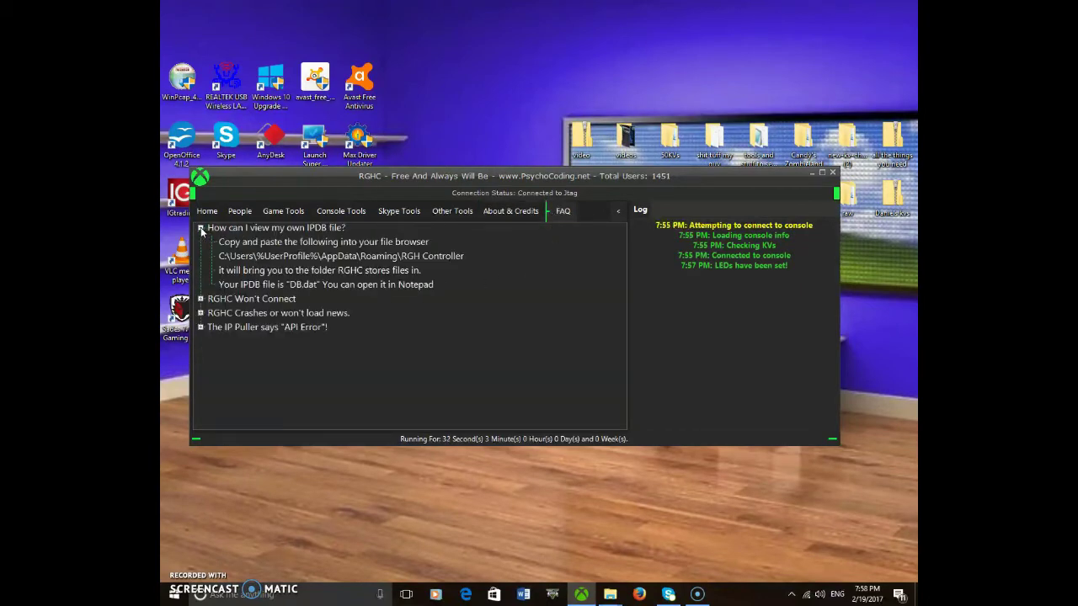
{"action": "left_click", "coordinate": [202, 298]}
{"action": "left_click", "coordinate": [201, 327]}
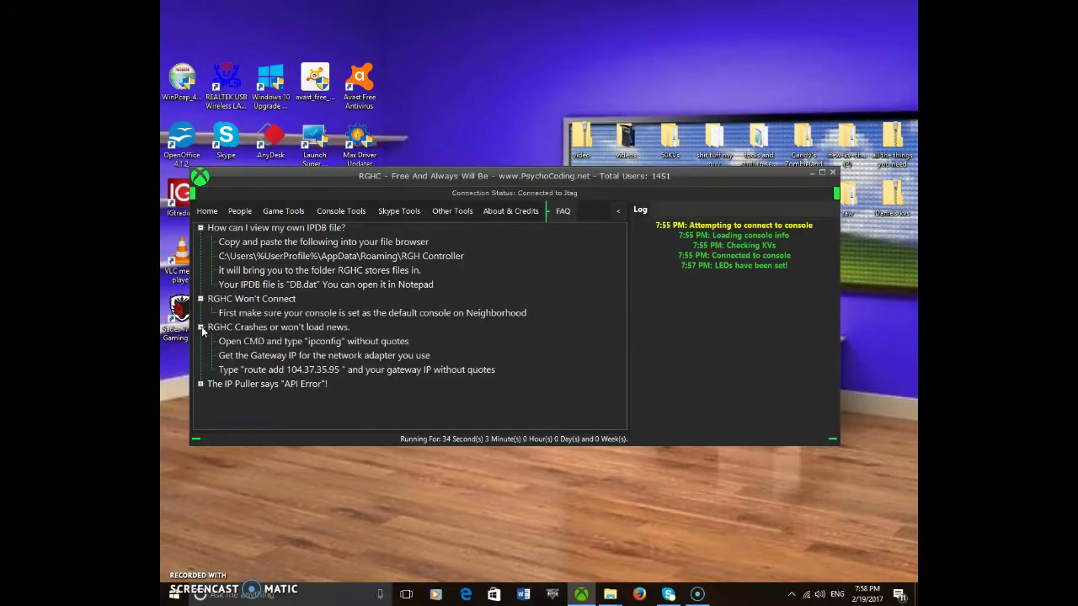
{"action": "left_click", "coordinate": [201, 384]}
{"action": "left_click", "coordinate": [510, 211]}
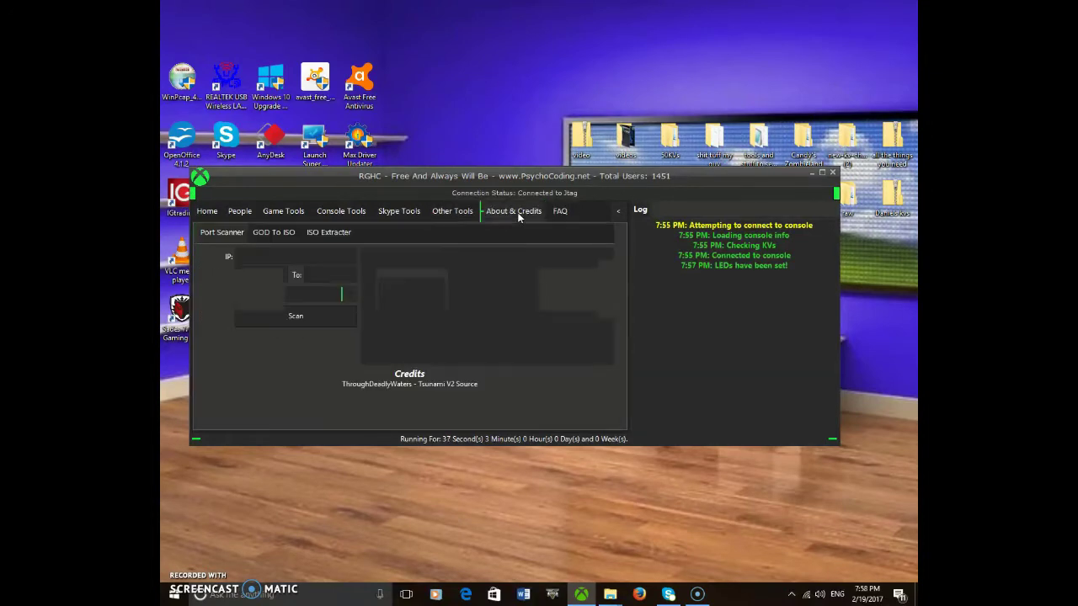
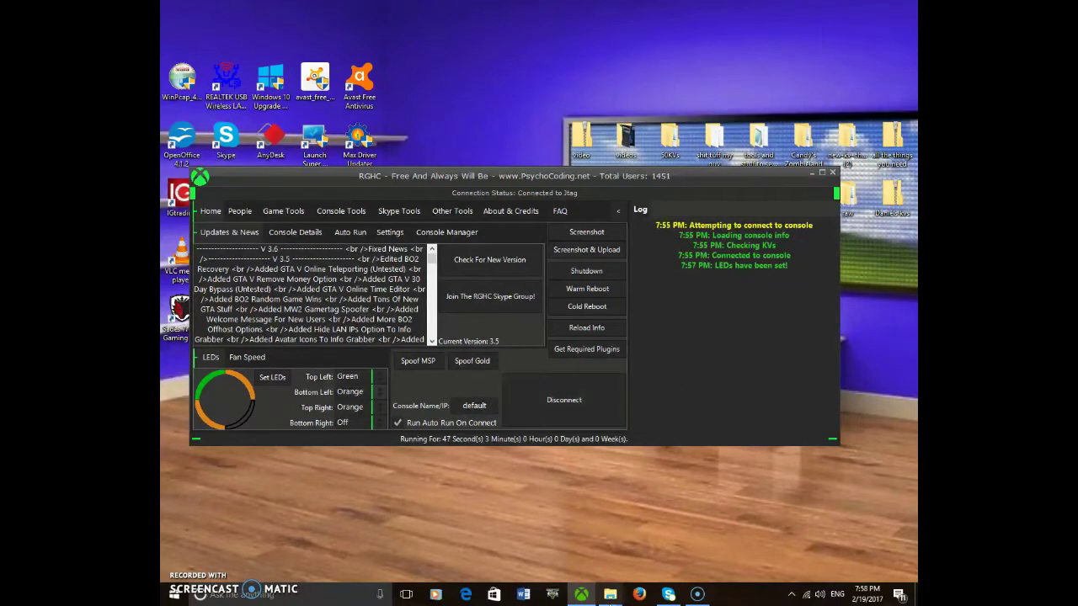
- Move the RGHC window clear of the desktop folders, view the contents of the desktop's RGHC folder and close it
{"action": "left_click_drag", "start_coordinate": [684, 183], "coordinate": [728, 289]}
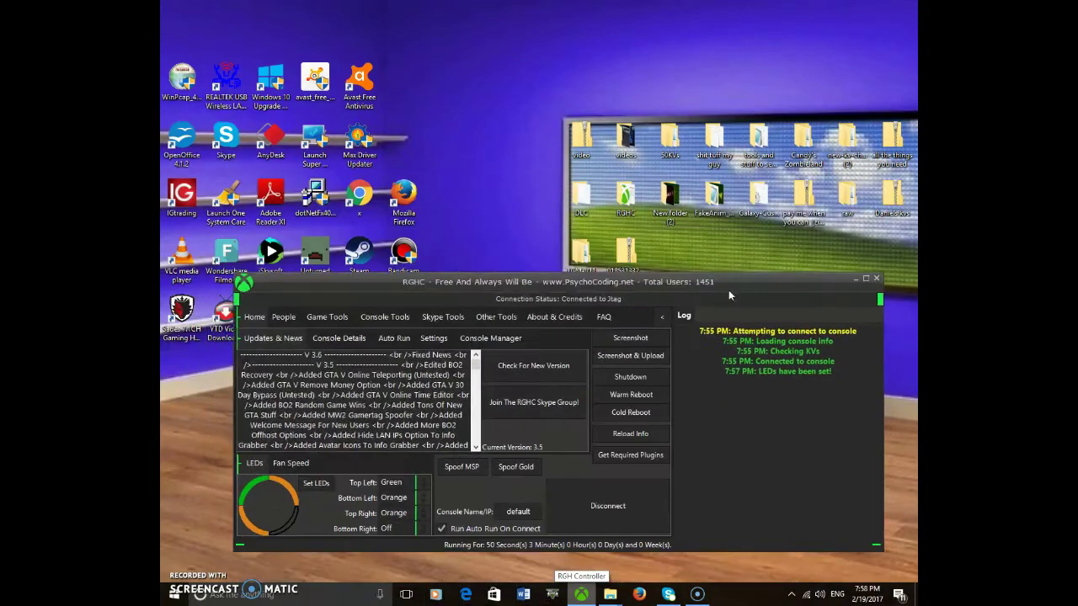
{"action": "double_click", "coordinate": [627, 196]}
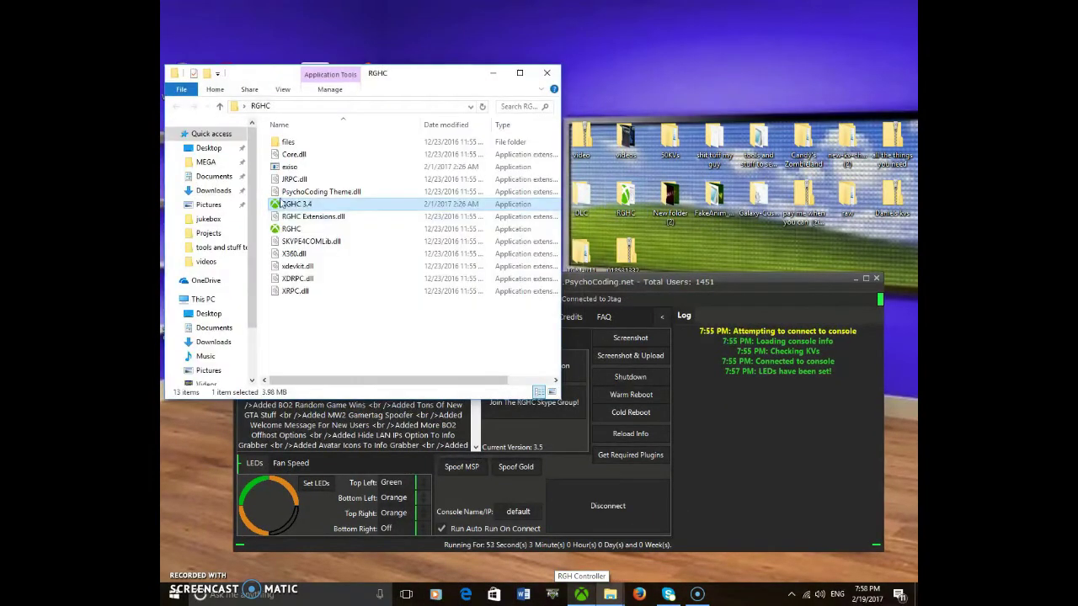
{"action": "left_click", "coordinate": [546, 72]}
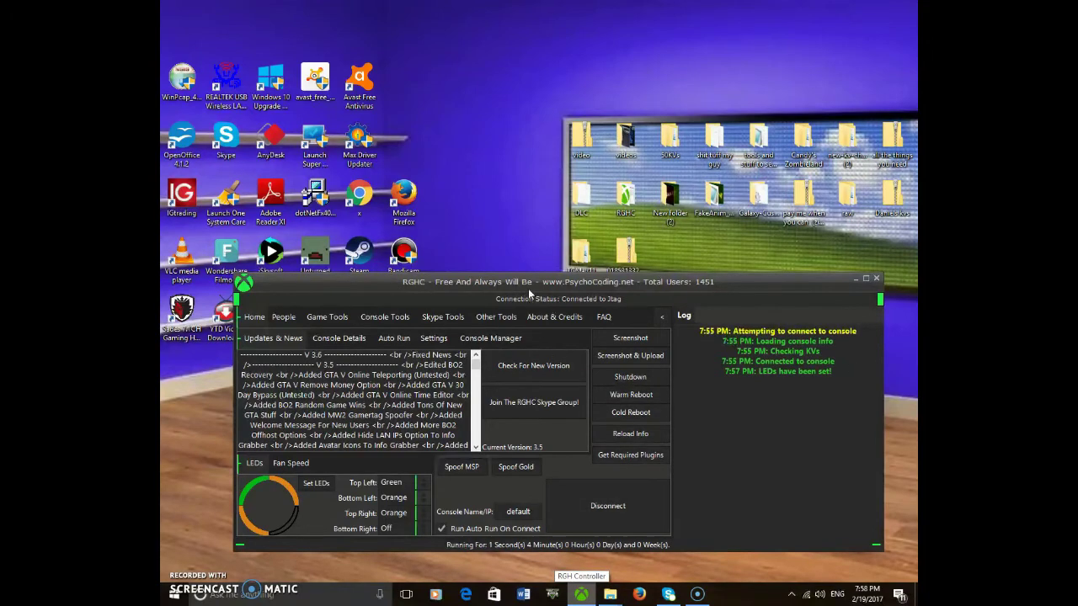
- Upload a console screenshot to Imgur, view the image through its link and minimize the browser
{"action": "left_click_drag", "start_coordinate": [528, 288], "coordinate": [548, 186]}
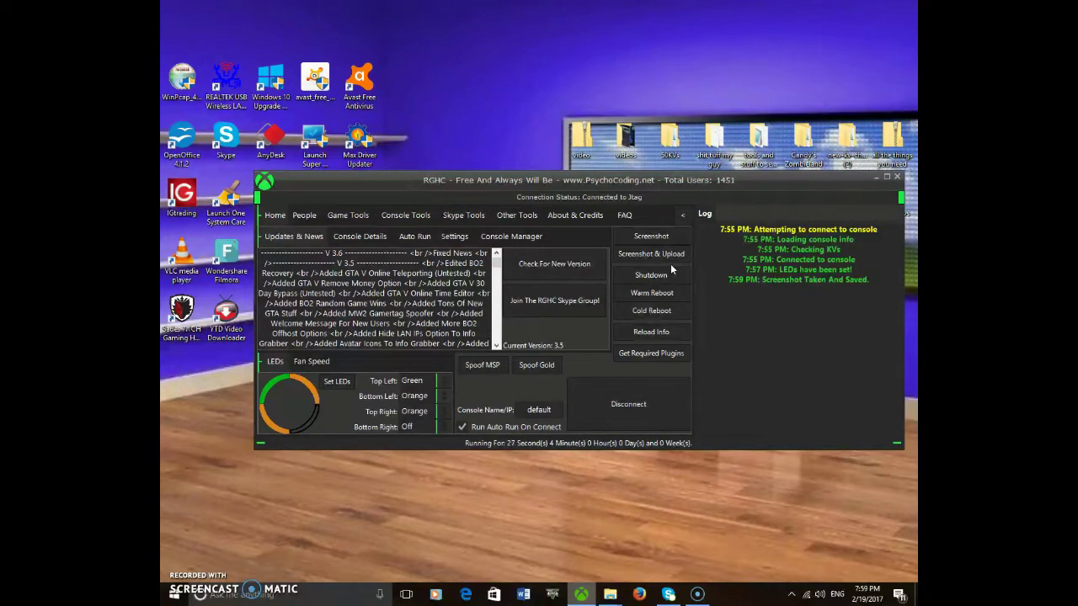
{"action": "left_click", "coordinate": [793, 292]}
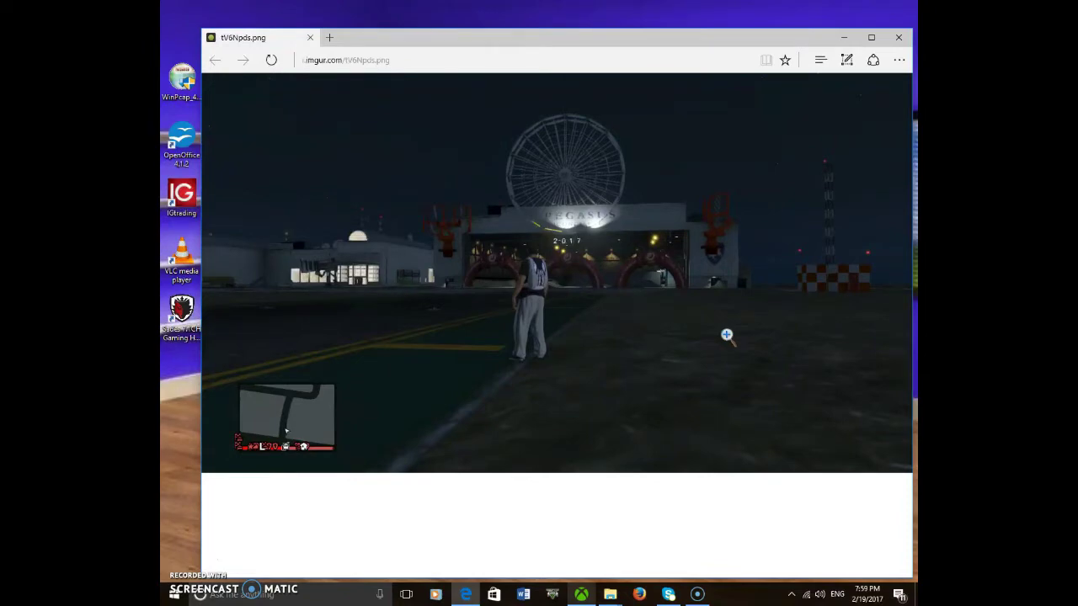
{"action": "left_click", "coordinate": [845, 37]}
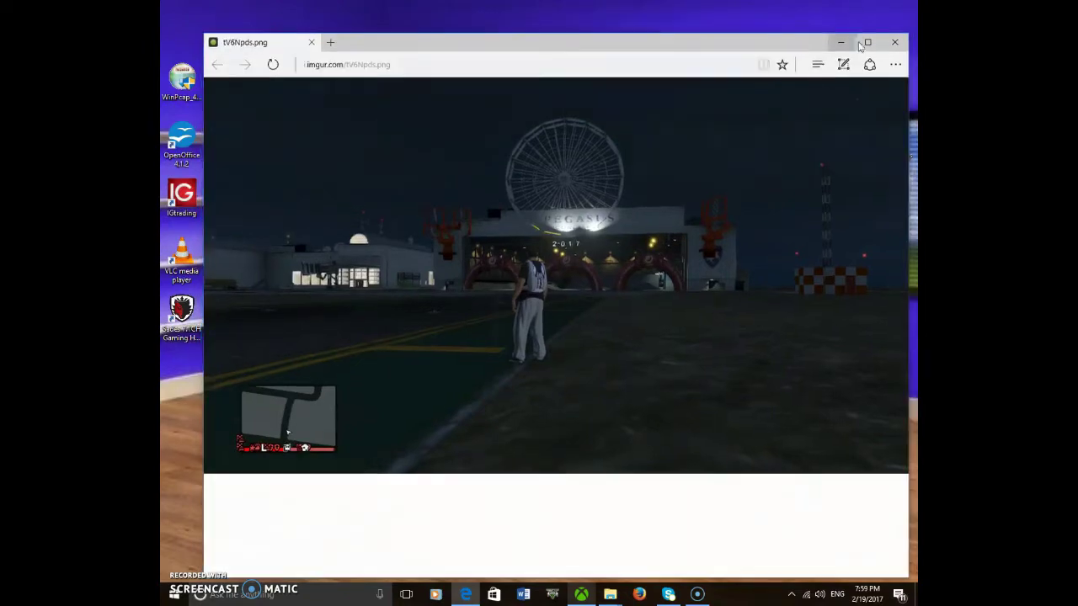
{"action": "left_click_drag", "start_coordinate": [808, 179], "coordinate": [808, 184]}
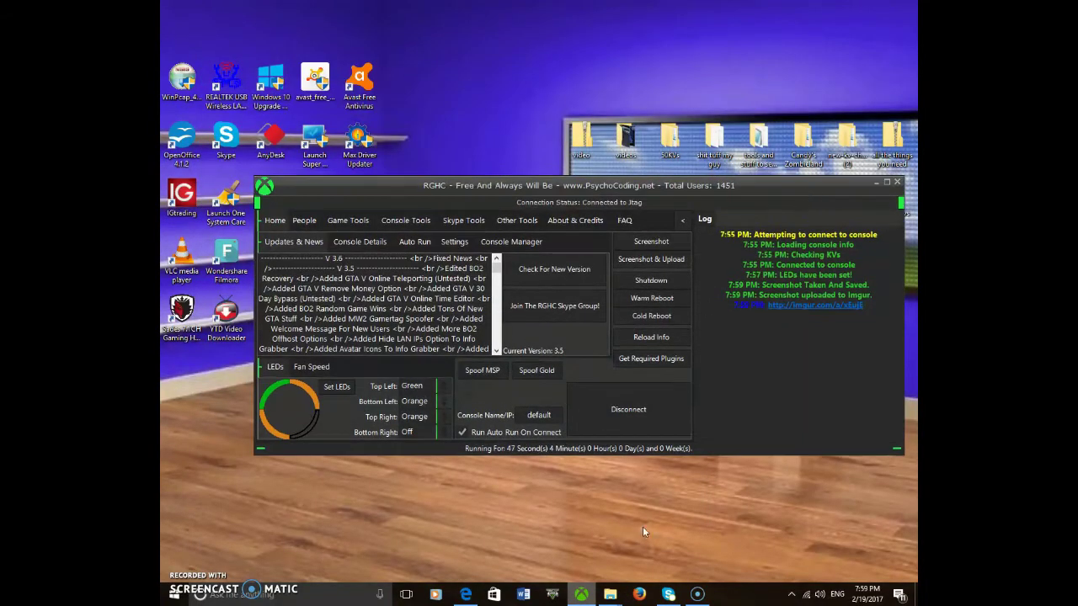
- View the files on the Jtag console's retail hard drive and its list of volumes, and close the hard drive window
{"action": "mouse_move", "coordinate": [605, 599]}
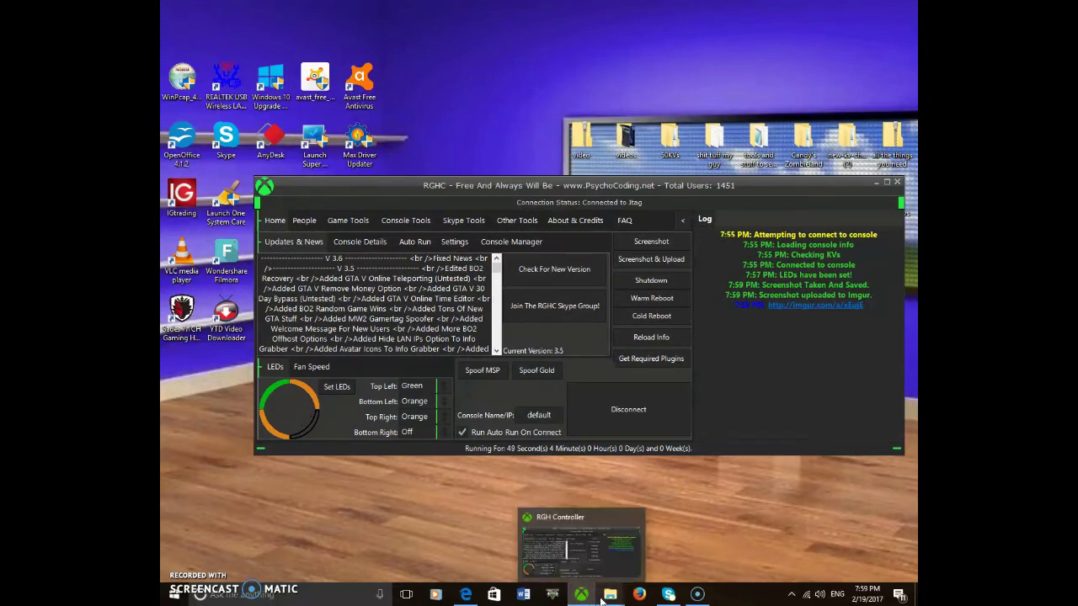
{"action": "left_click", "coordinate": [646, 535]}
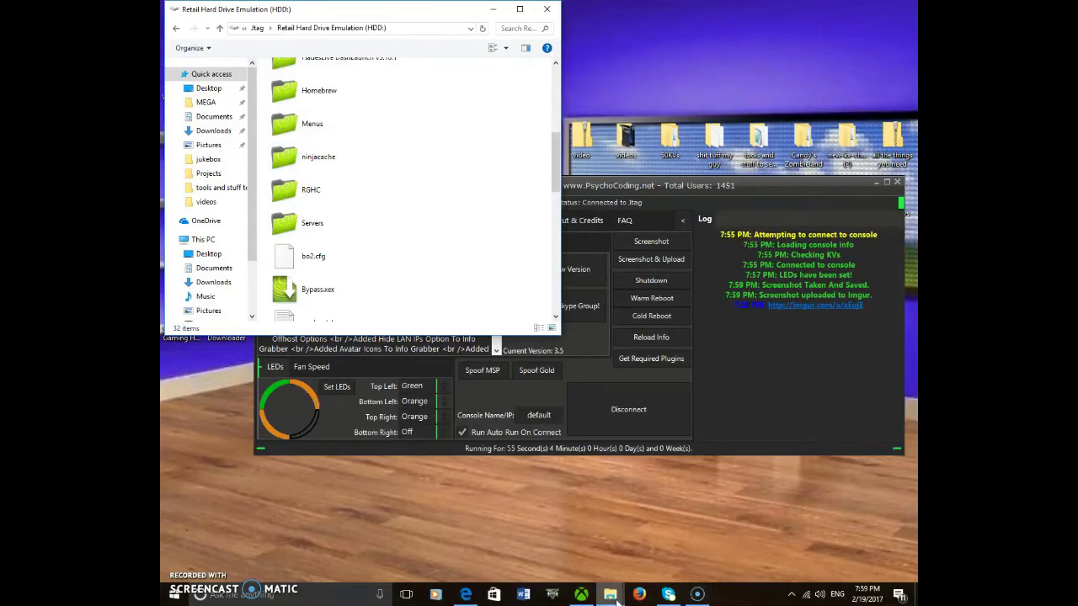
{"action": "left_click", "coordinate": [618, 596]}
{"action": "left_click", "coordinate": [548, 529]}
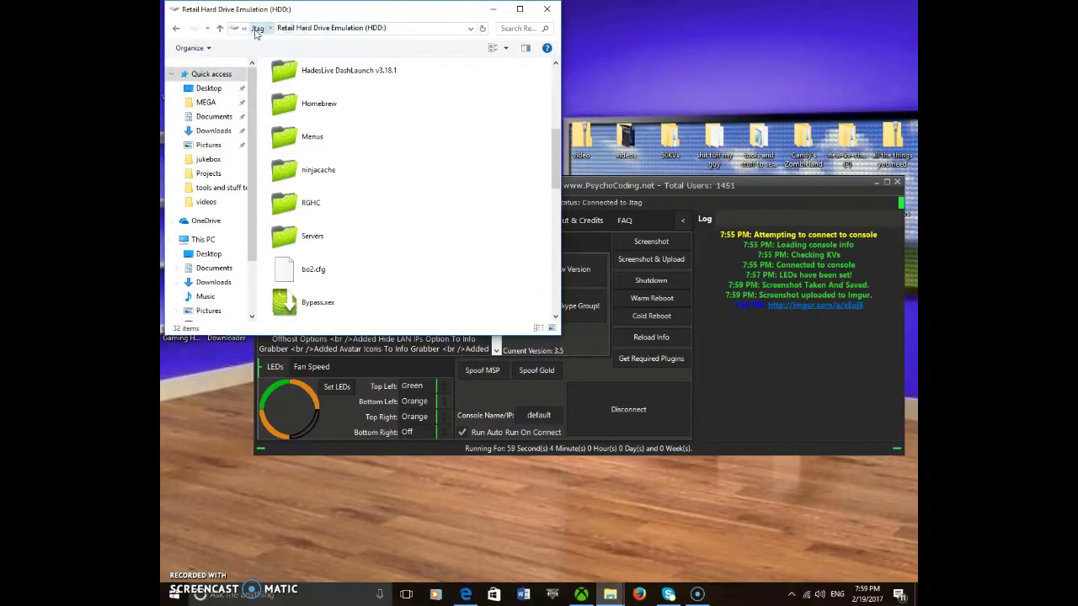
{"action": "key", "text": "BackSpace"}
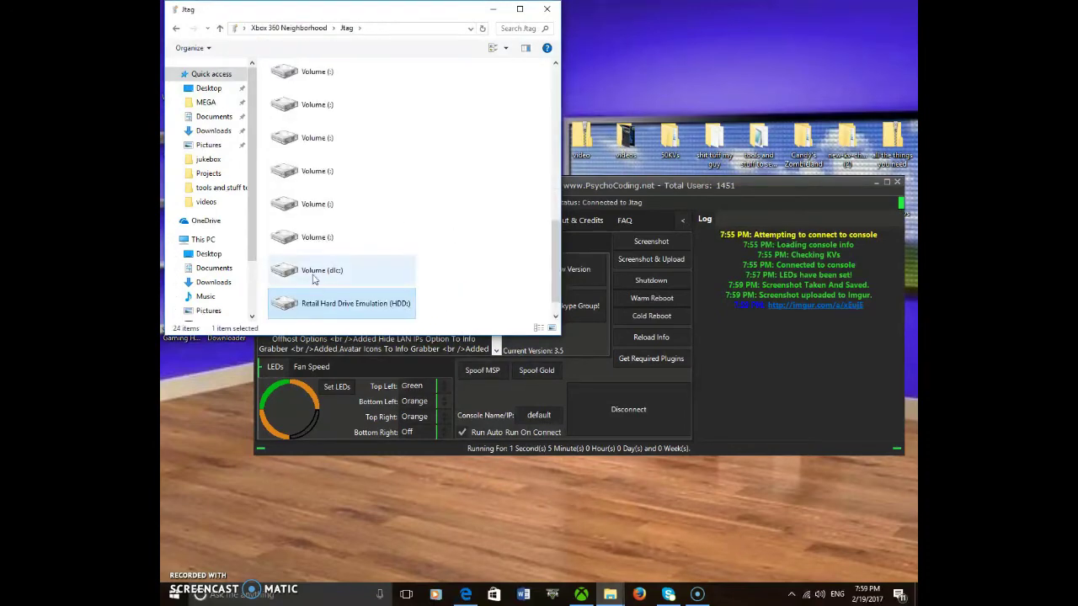
{"action": "left_click", "coordinate": [295, 30]}
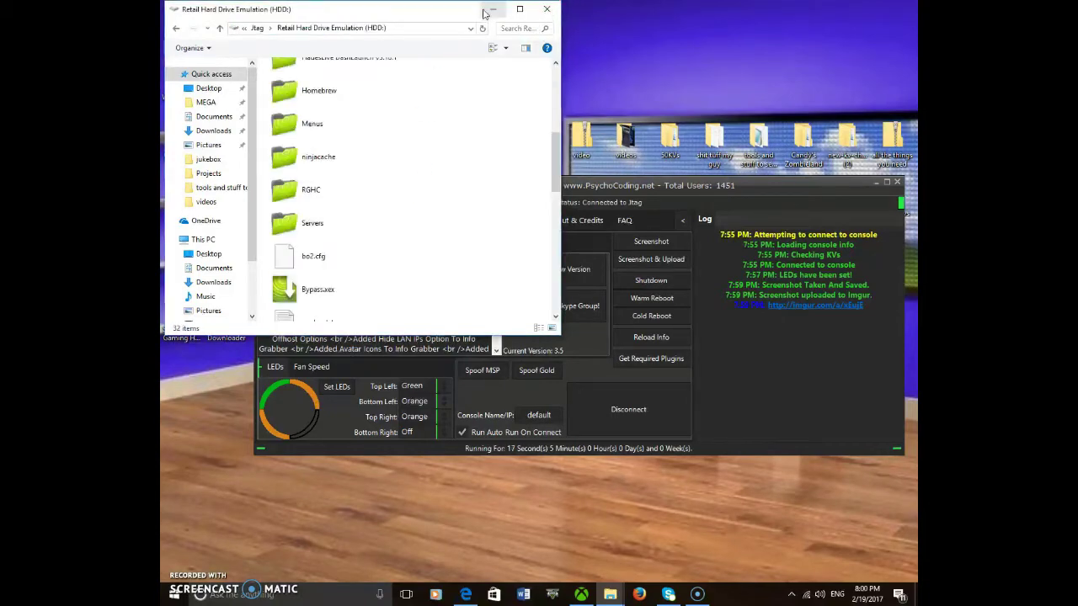
{"action": "left_click", "coordinate": [546, 9]}
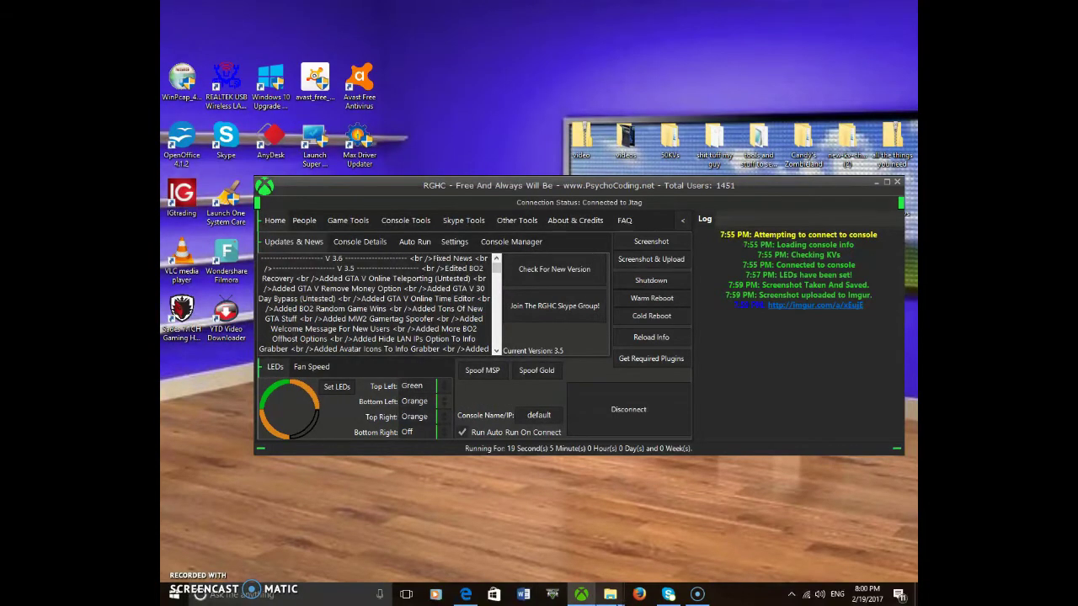
- Show the Xbox 360 Neighborhood window, view the commands available for the Jtag console, and minimize the window
{"action": "mouse_move", "coordinate": [609, 594]}
{"action": "left_click", "coordinate": [539, 543]}
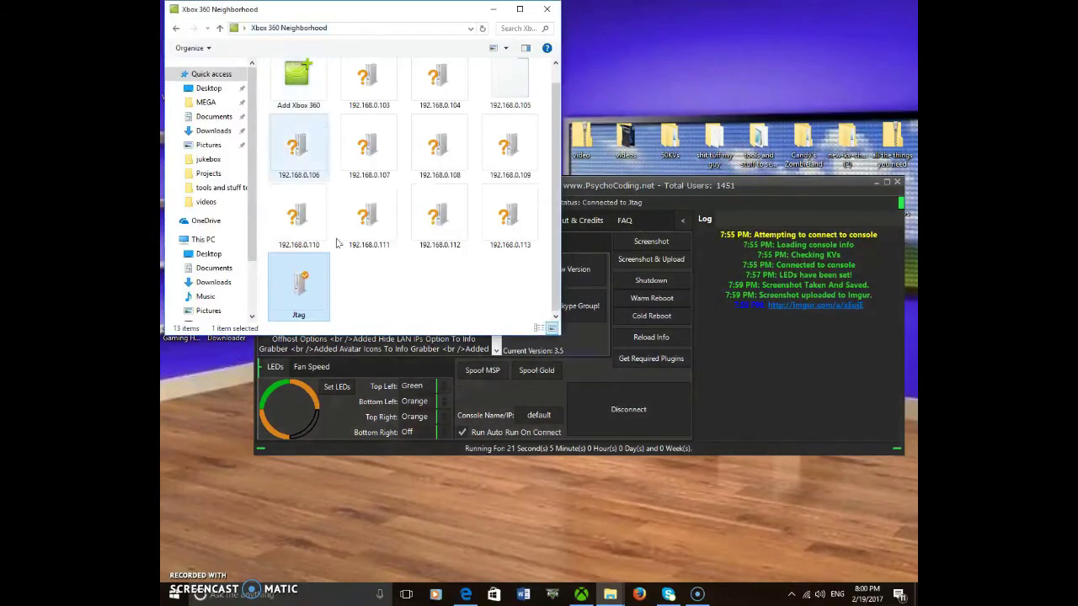
{"action": "right_click", "coordinate": [320, 283]}
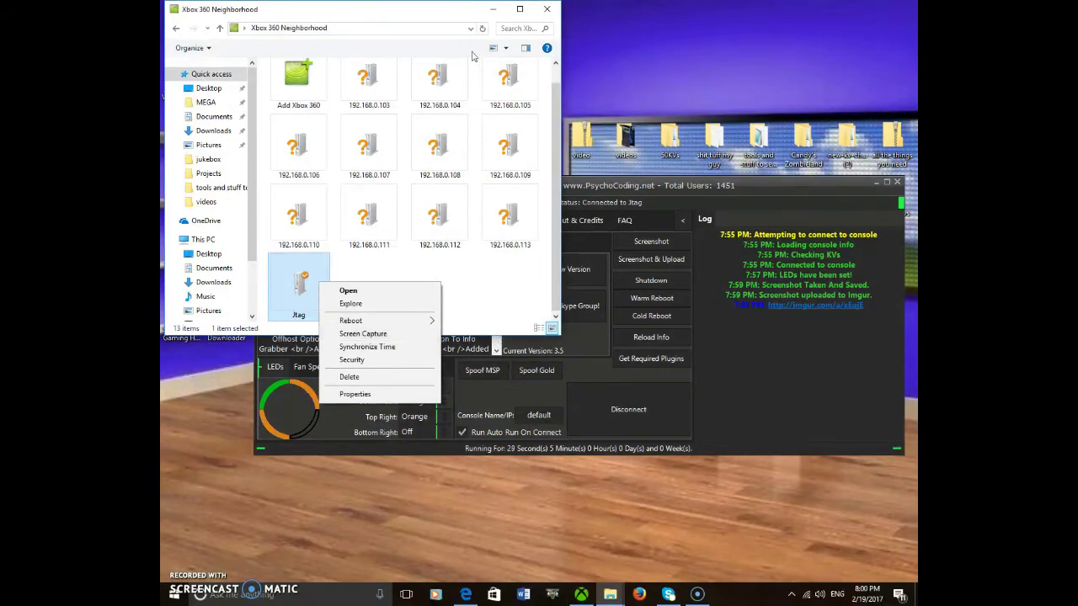
{"action": "left_click", "coordinate": [494, 10]}
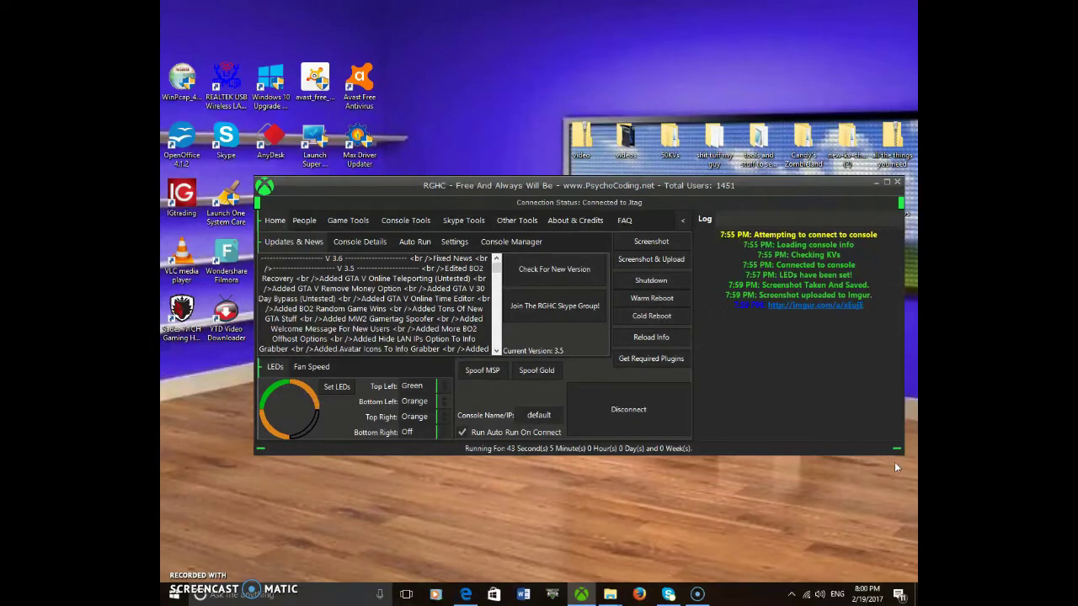
- Look through the DB, Info Grabber, Recently Logged and Friends List pages of the People section
{"action": "left_click", "coordinate": [306, 222]}
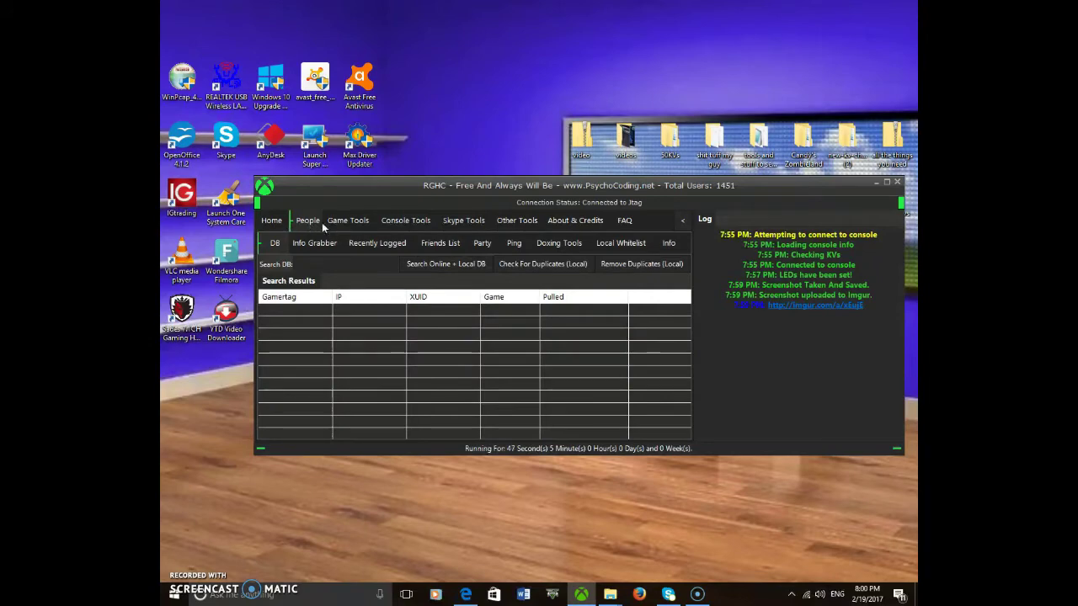
{"action": "left_click", "coordinate": [311, 244]}
{"action": "left_click", "coordinate": [392, 244]}
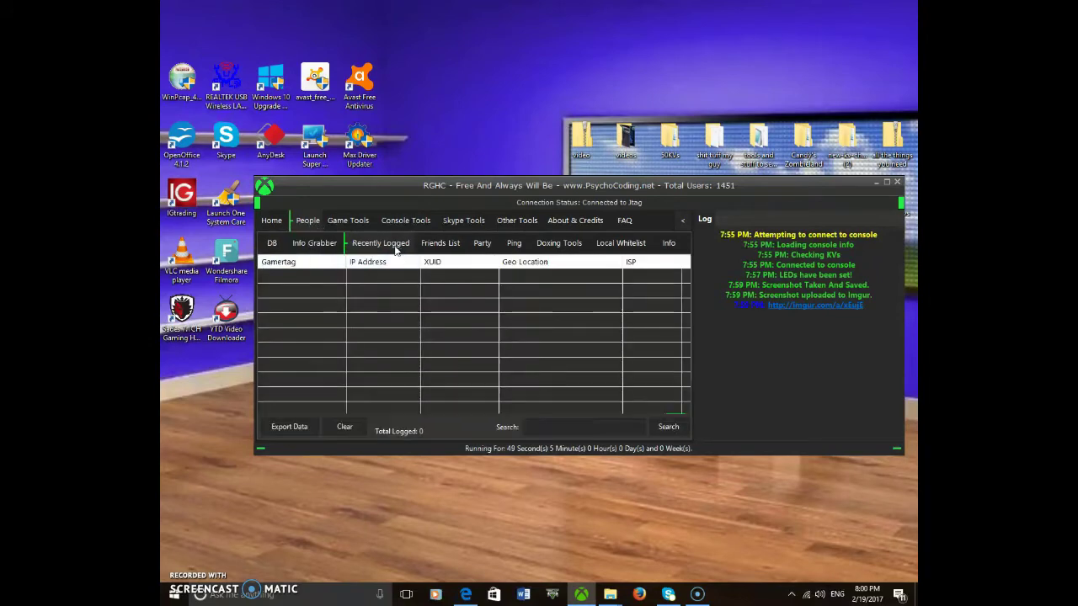
{"action": "left_click", "coordinate": [471, 243]}
{"action": "left_click", "coordinate": [441, 243]}
{"action": "left_click", "coordinate": [377, 243]}
{"action": "left_click", "coordinate": [312, 243]}
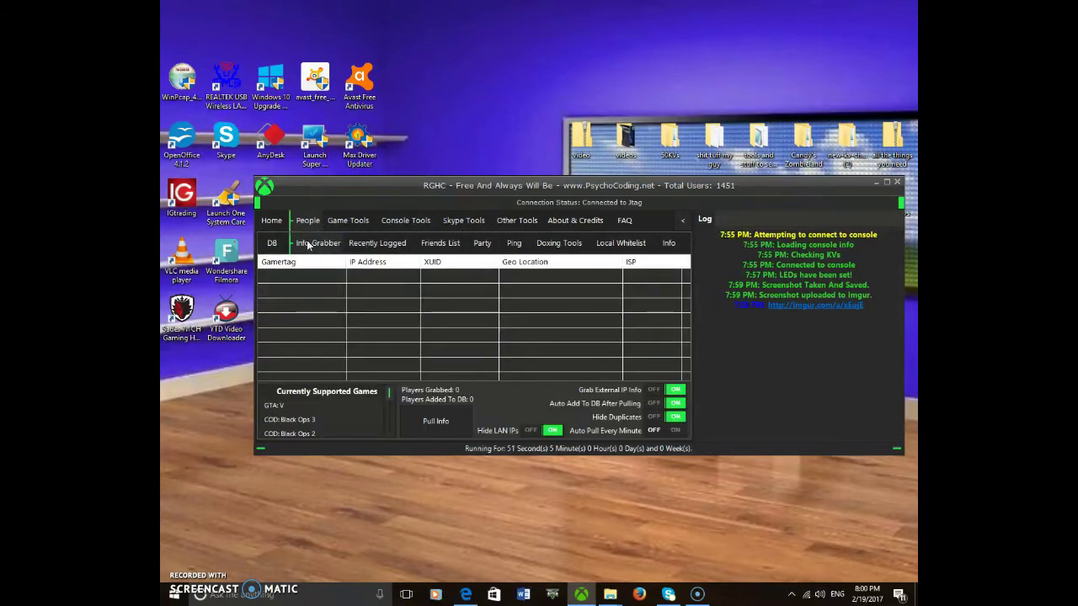
{"action": "left_click", "coordinate": [273, 244]}
{"action": "left_click", "coordinate": [313, 243]}
{"action": "left_click", "coordinate": [377, 243]}
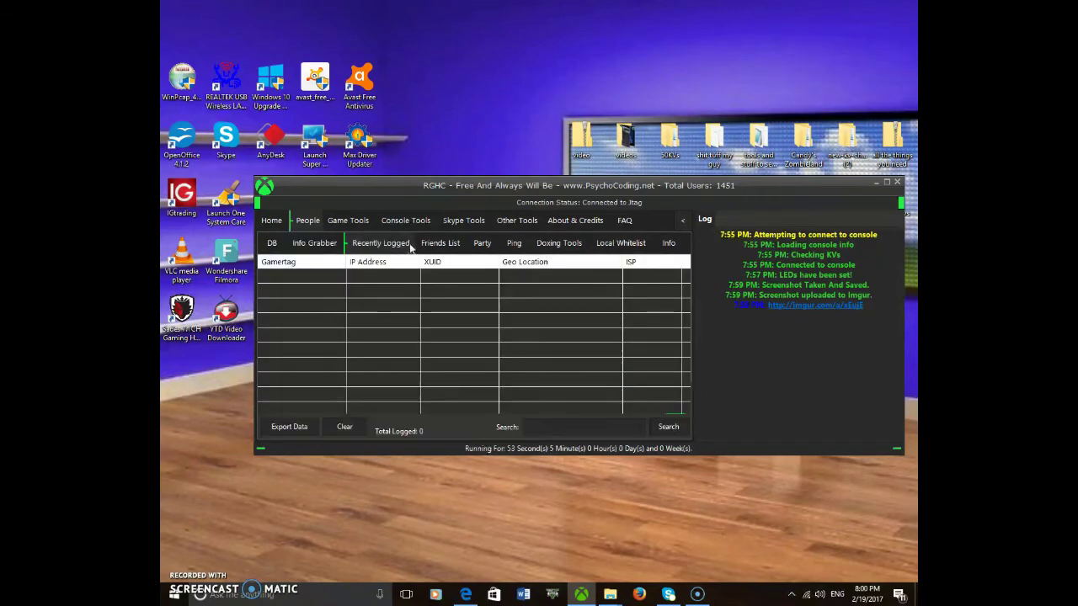
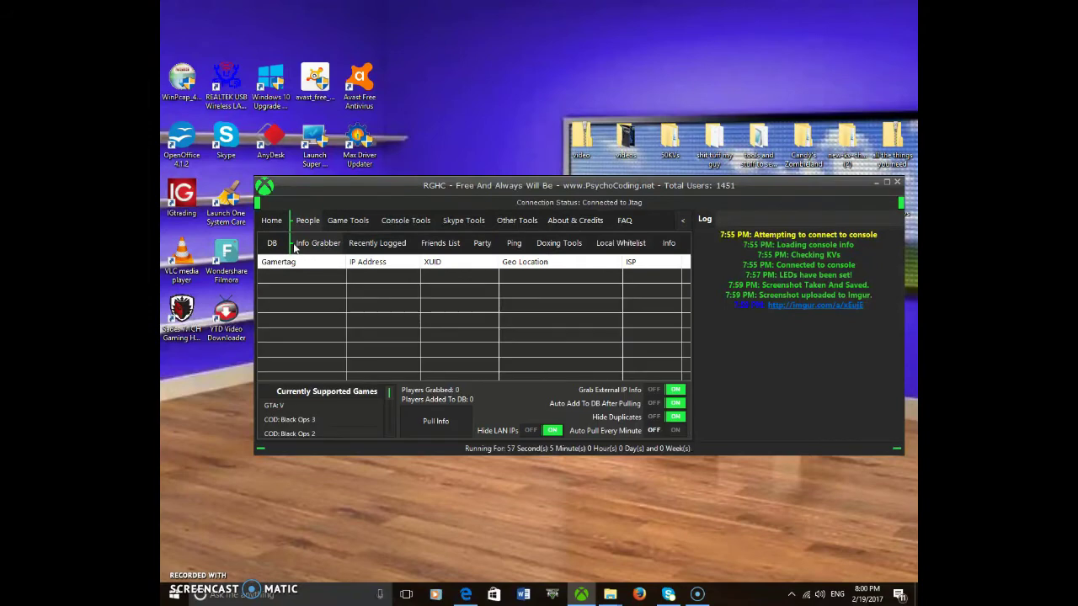
{"action": "left_click", "coordinate": [276, 244]}
{"action": "left_click", "coordinate": [313, 243]}
{"action": "left_click", "coordinate": [377, 243]}
{"action": "left_click", "coordinate": [440, 243]}
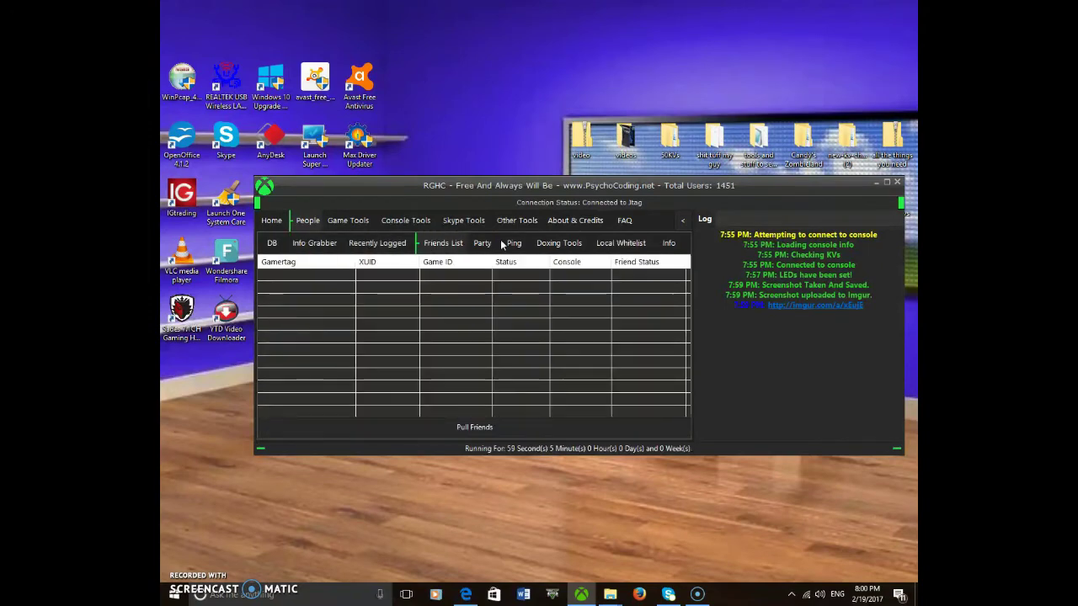
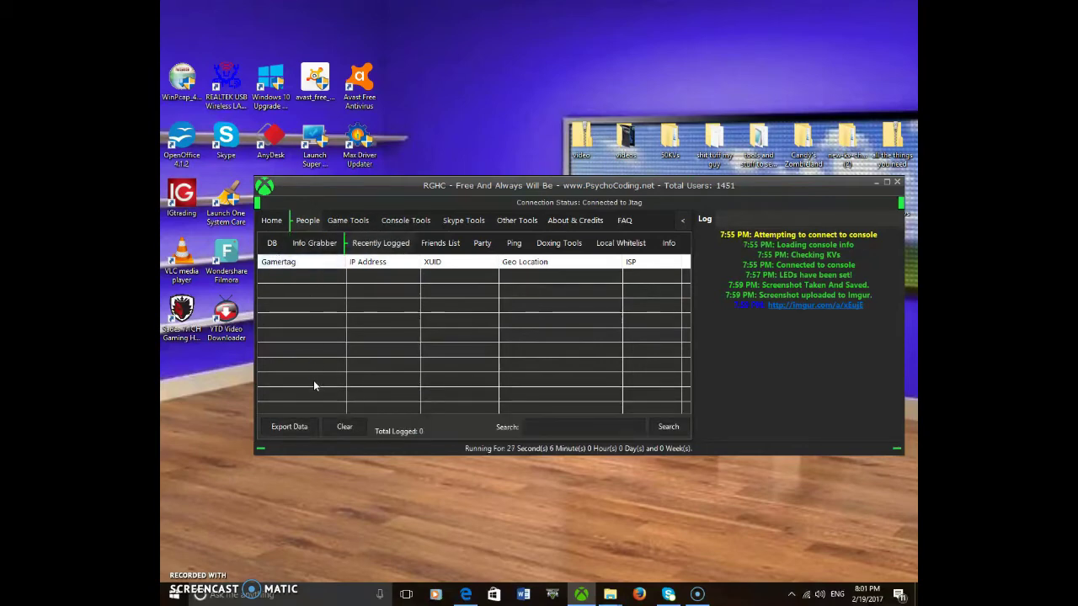
- Revisit the Info Grabber and Recently Logged pages, and view the Party and Ping pages
{"action": "left_click", "coordinate": [320, 244]}
{"action": "left_click", "coordinate": [358, 247]}
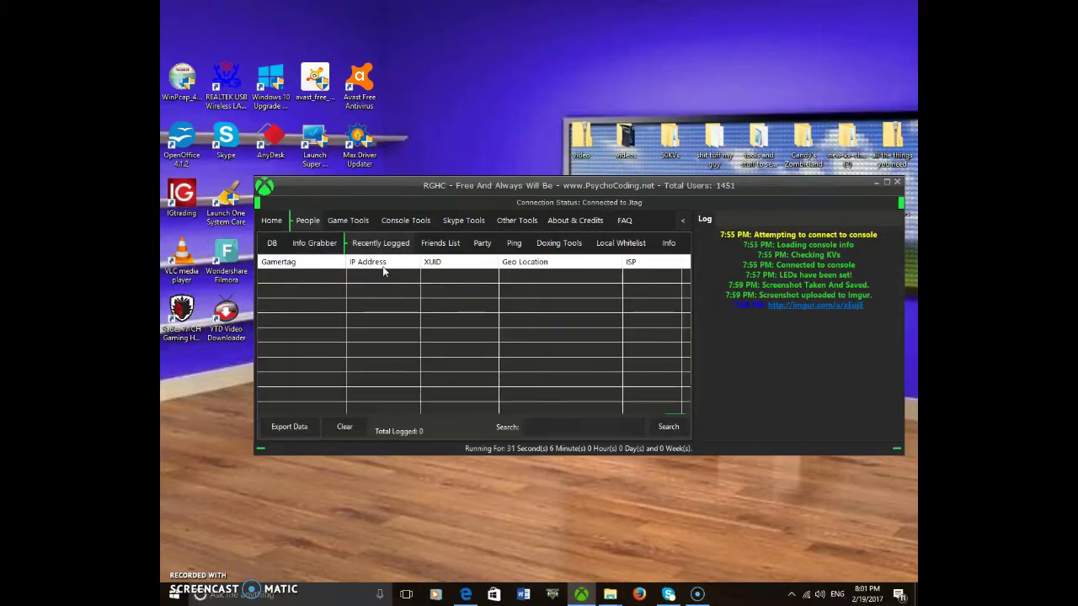
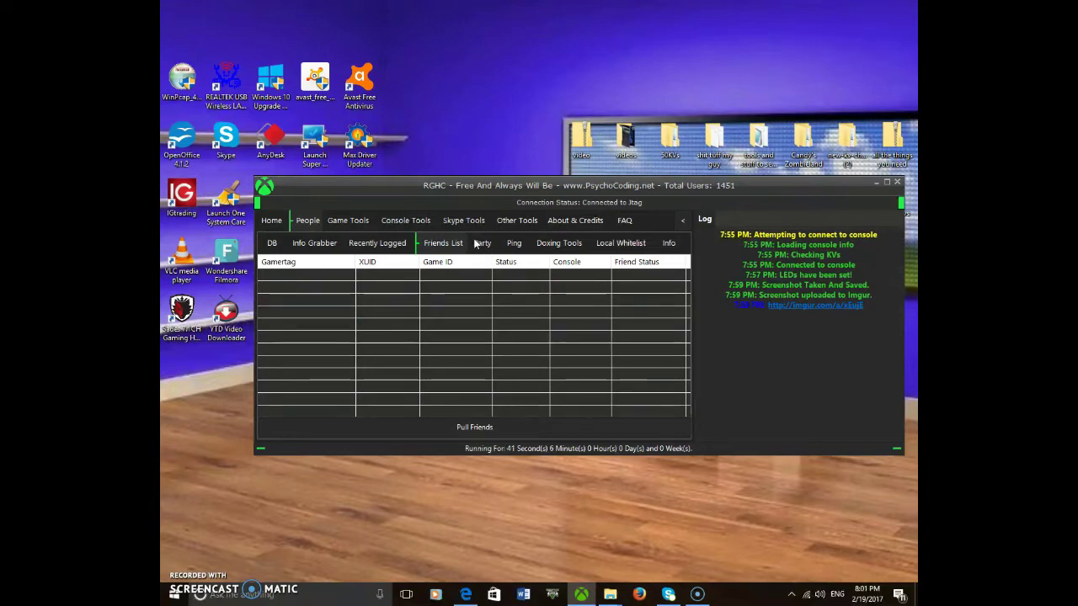
{"action": "left_click", "coordinate": [484, 245]}
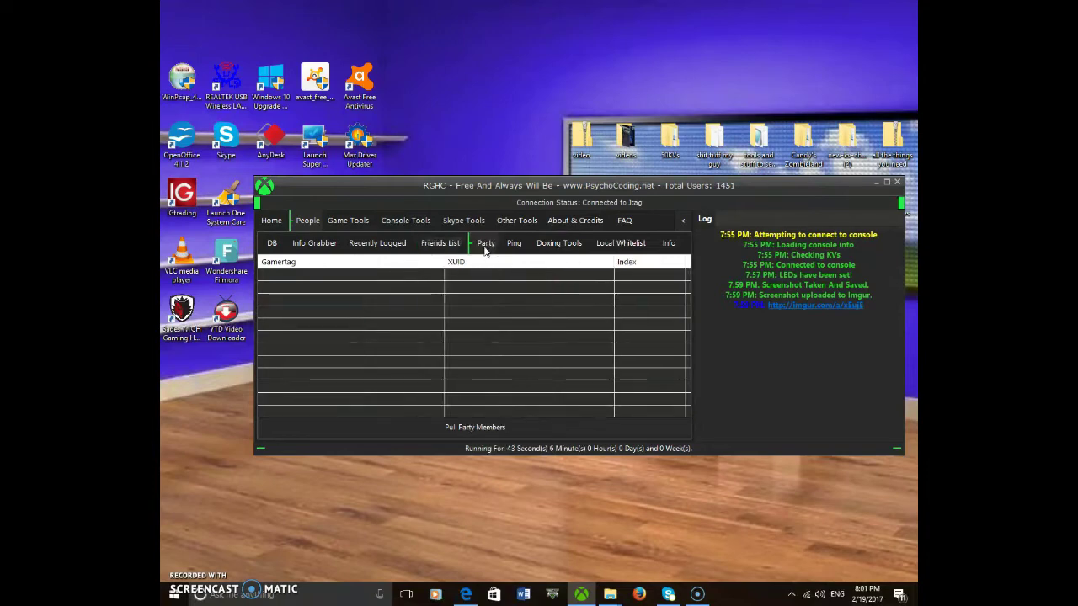
{"action": "left_click", "coordinate": [517, 245]}
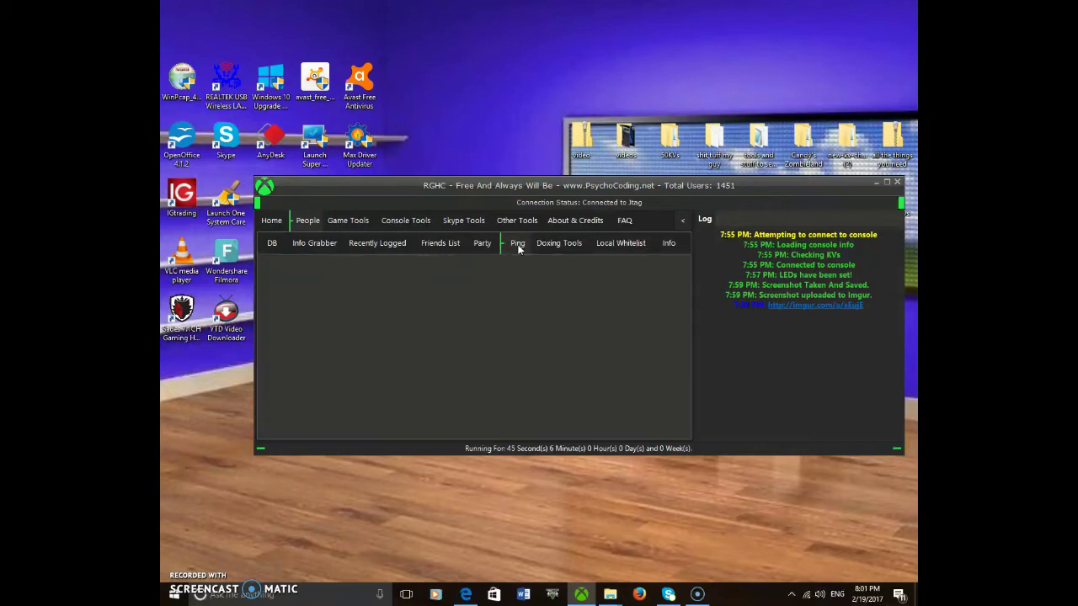
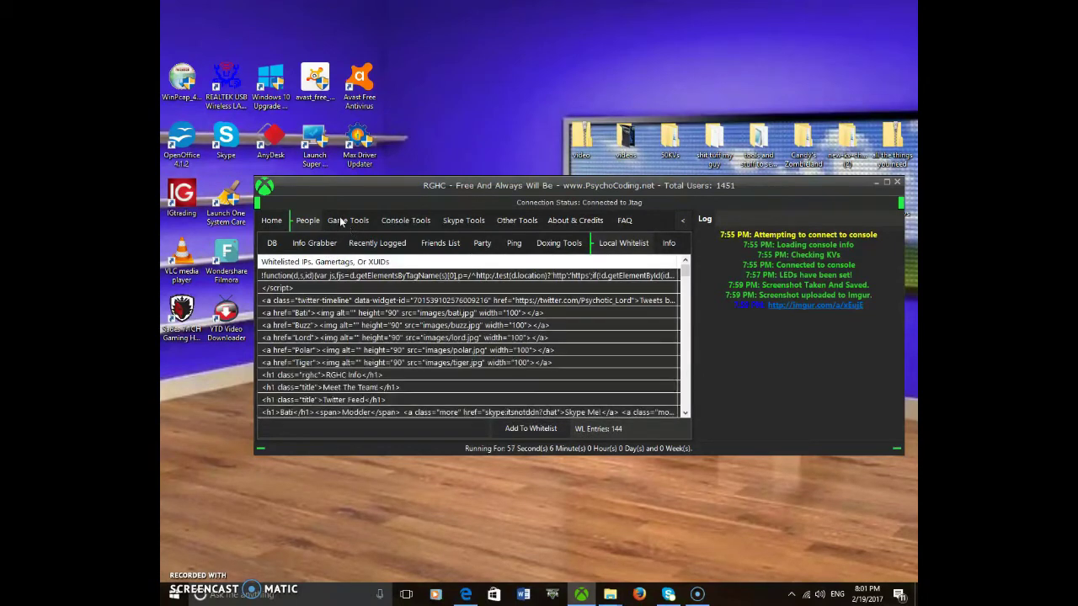
- In the GTA V game tools, try teleporting to Airport, and set the teleport location to Skateboard Spawn and the target type to Player
{"action": "left_click", "coordinate": [348, 221]}
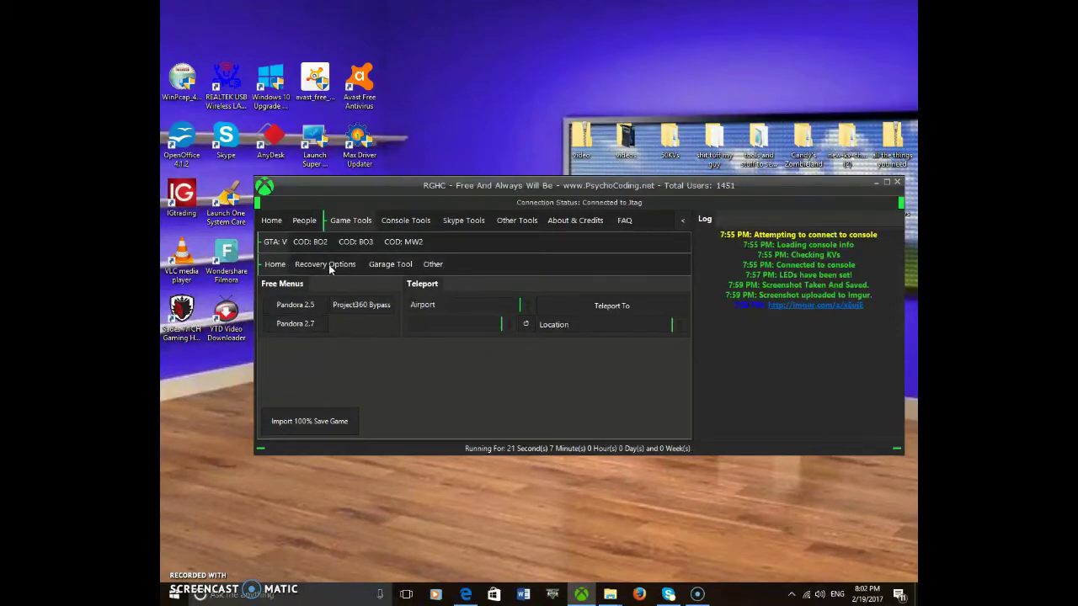
{"action": "left_click", "coordinate": [603, 311]}
{"action": "left_click", "coordinate": [472, 310]}
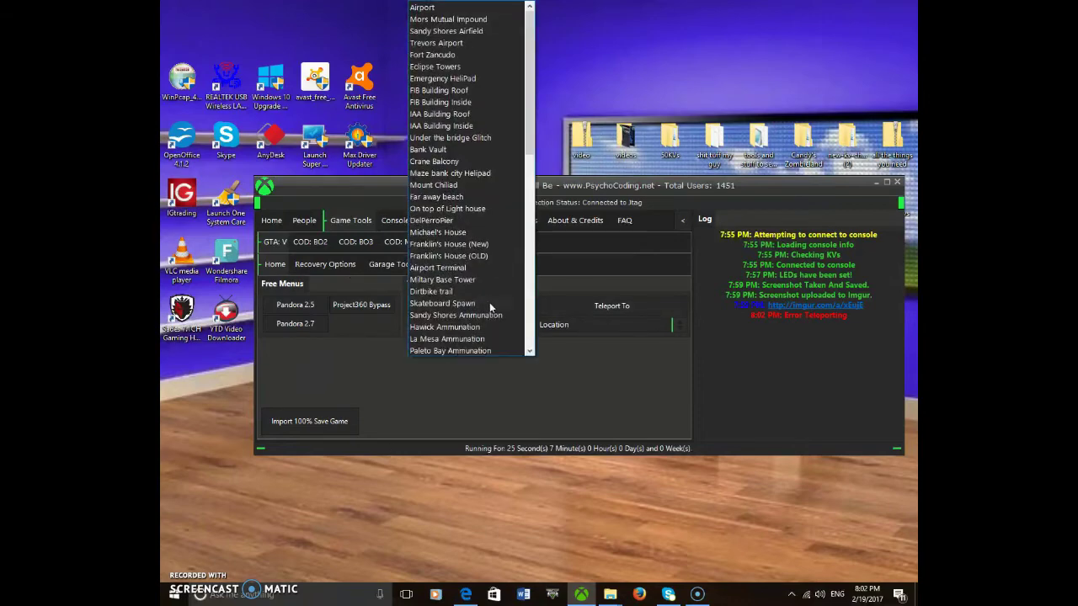
{"action": "left_click", "coordinate": [489, 302]}
{"action": "left_click", "coordinate": [597, 325]}
{"action": "left_click", "coordinate": [598, 354]}
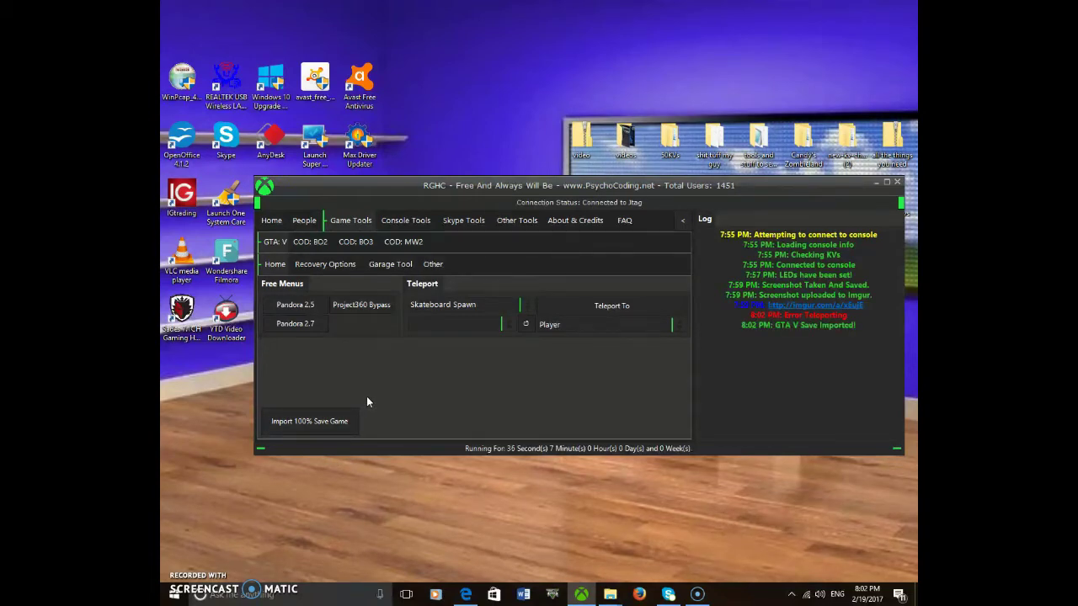
- View the GTA V Garage Tool and the COD: BO2 Multiplayer Options, and return to the Garage Tool
{"action": "left_click", "coordinate": [377, 266]}
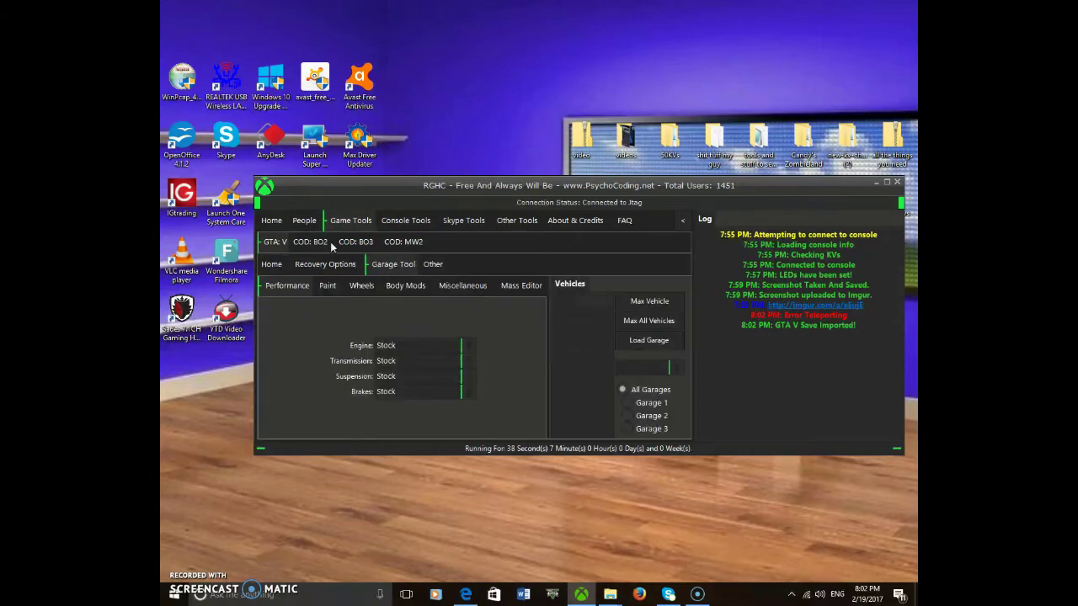
{"action": "left_click", "coordinate": [326, 242]}
{"action": "left_click", "coordinate": [324, 264]}
{"action": "left_click", "coordinate": [385, 265]}
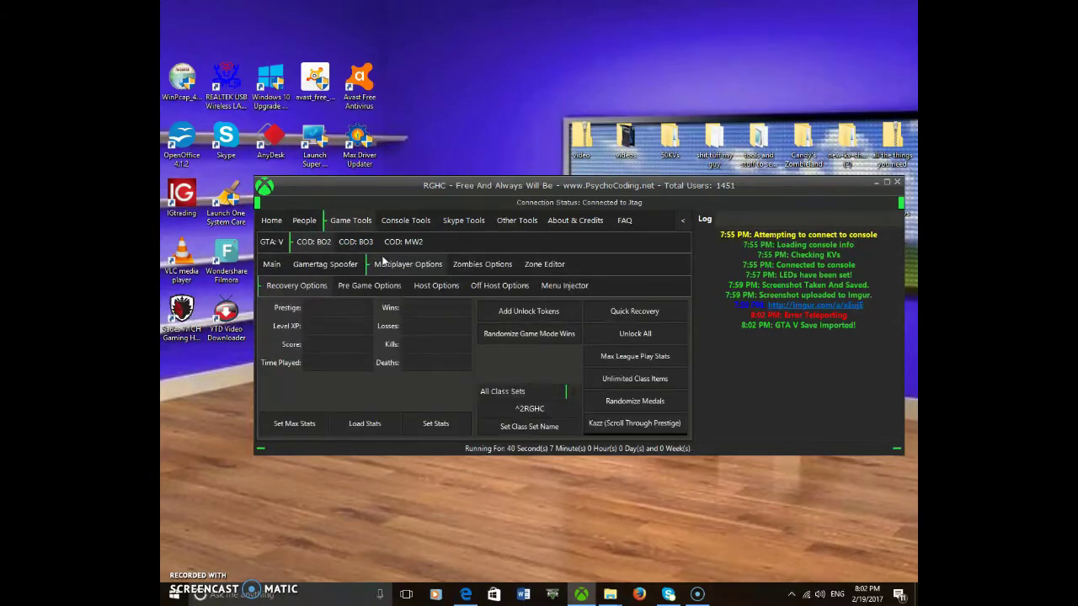
{"action": "left_click", "coordinate": [307, 243]}
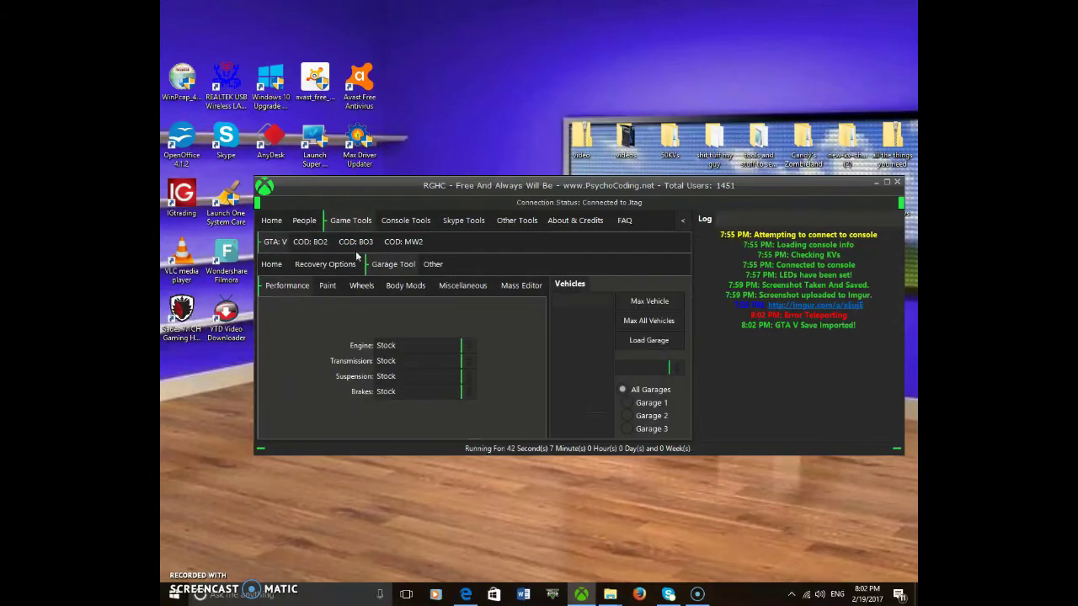
- Examine the Garage Tool's Paint, Wheels, Body Mods, Miscellaneous and Mass Editor pages, and return to Performance
{"action": "left_click", "coordinate": [330, 287]}
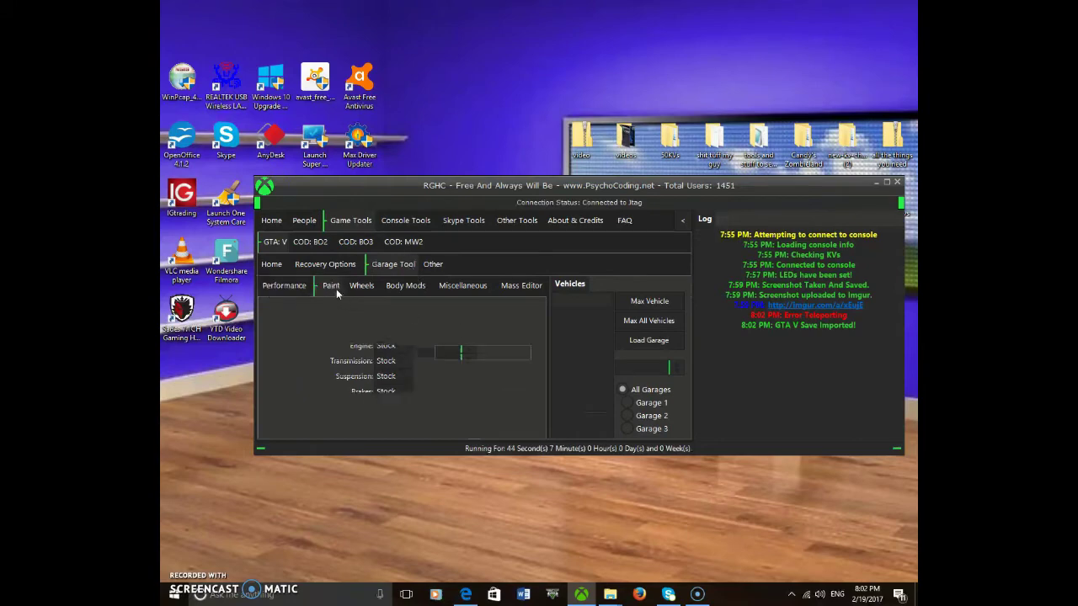
{"action": "left_click", "coordinate": [406, 287]}
{"action": "left_click", "coordinate": [465, 287]}
{"action": "left_click", "coordinate": [519, 286]}
{"action": "left_click", "coordinate": [357, 286]}
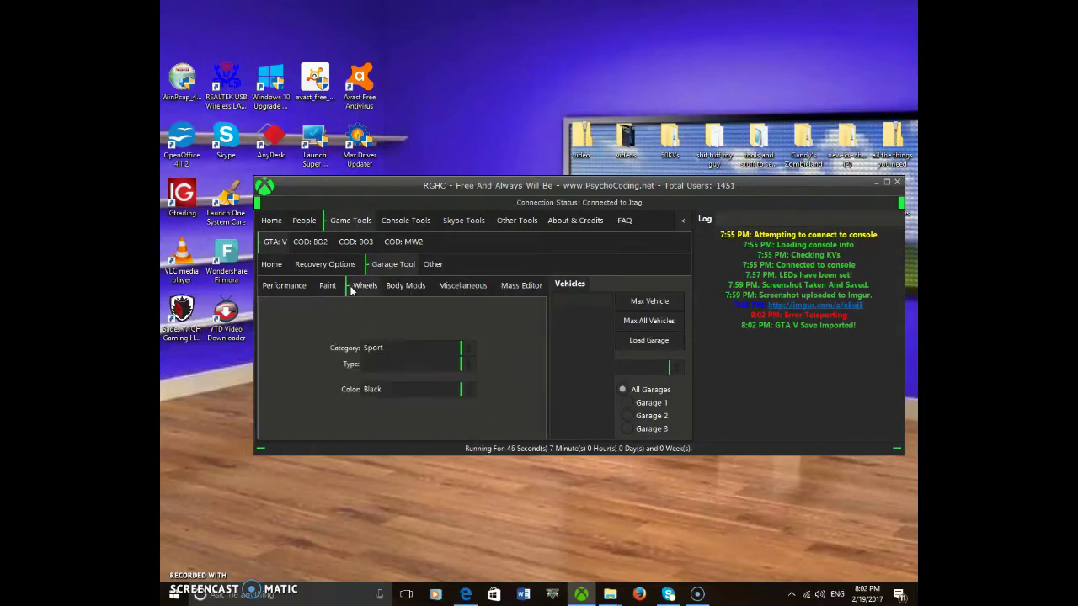
{"action": "left_click", "coordinate": [291, 287]}
{"action": "left_click", "coordinate": [329, 288]}
{"action": "left_click", "coordinate": [478, 286]}
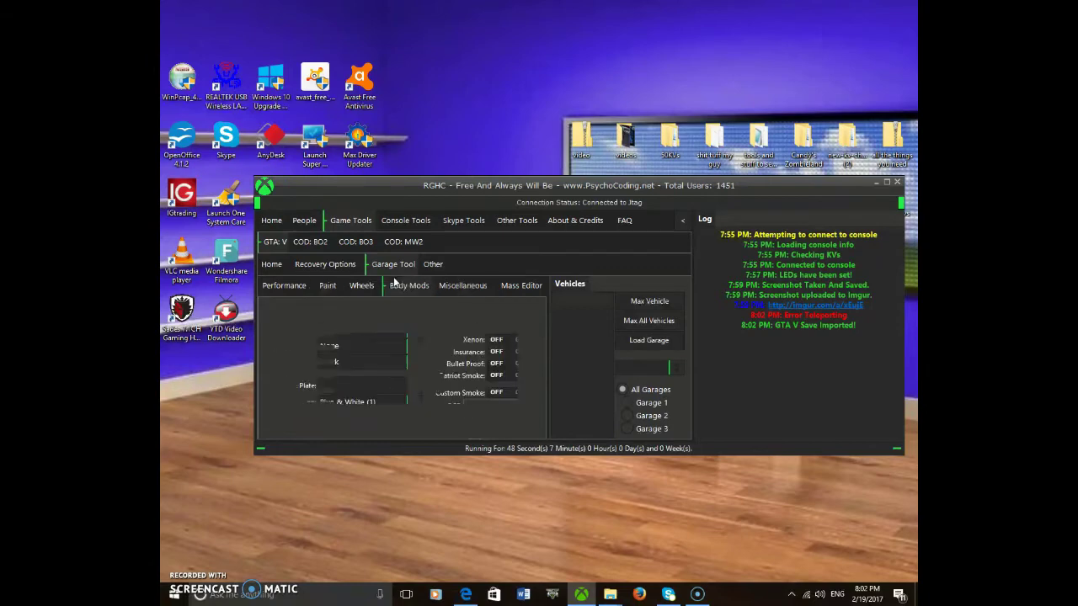
{"action": "left_click", "coordinate": [361, 286]}
{"action": "left_click", "coordinate": [286, 287]}
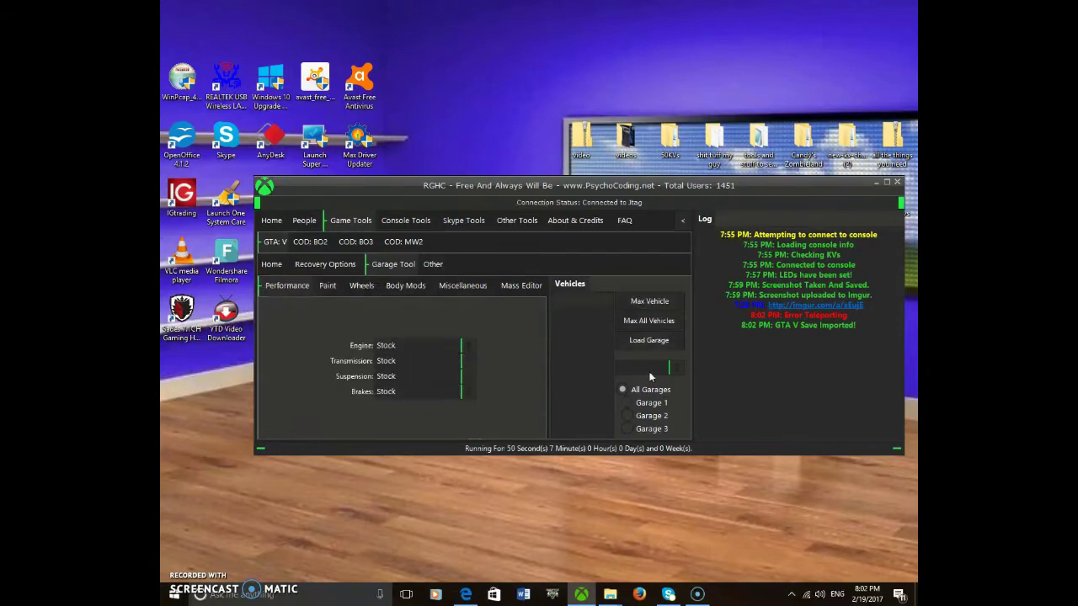
- Select Garage 1, view the Mass Editor, Miscellaneous, Body Mods and Paint pages, and switch the selection back to All Garages
{"action": "left_click", "coordinate": [650, 403]}
{"action": "left_click", "coordinate": [521, 287]}
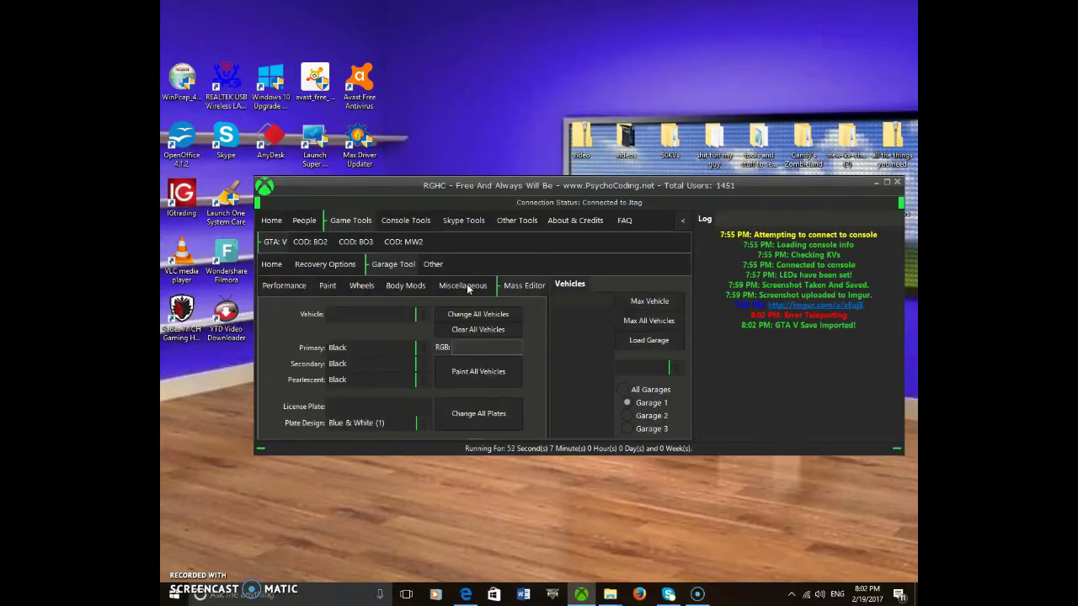
{"action": "left_click", "coordinate": [463, 285]}
{"action": "left_click", "coordinate": [406, 286]}
{"action": "left_click", "coordinate": [329, 286]}
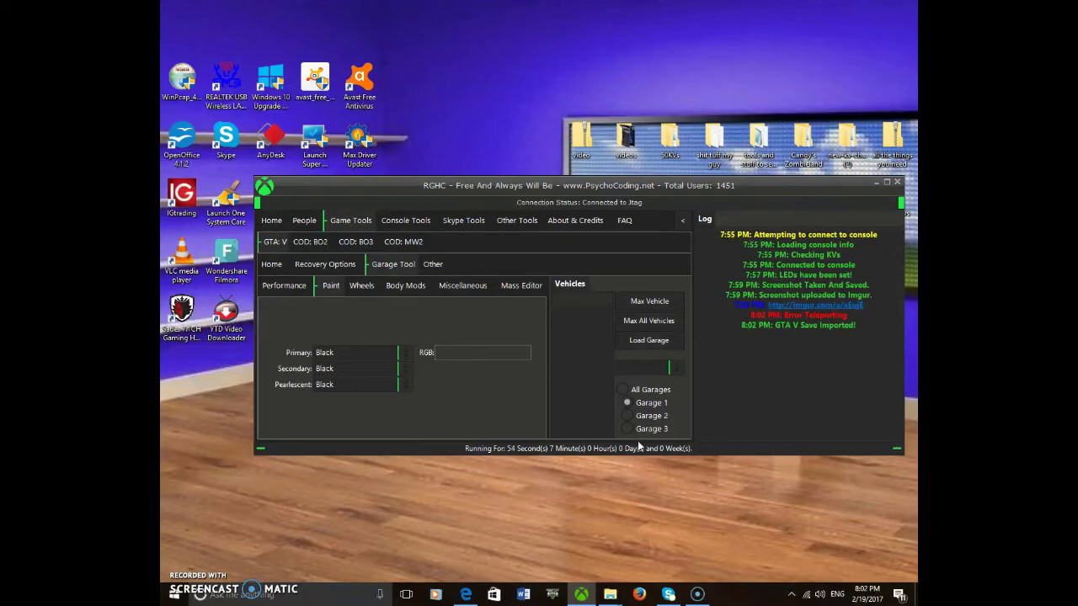
{"action": "left_click", "coordinate": [628, 390]}
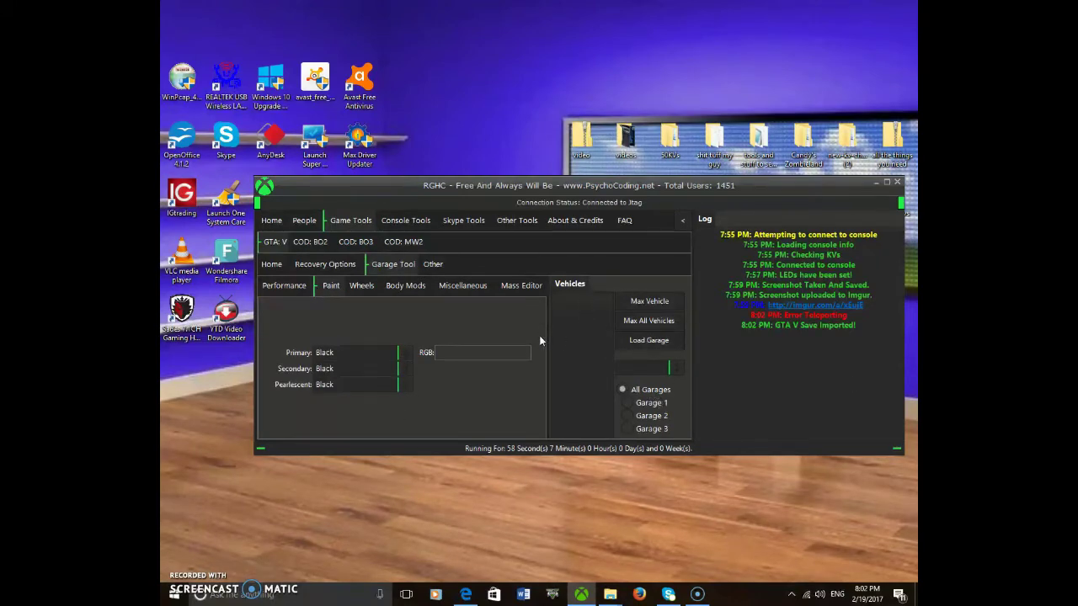
- Examine the COD: BO2 Main page and the Gamertag Spoofer's Spoofer, Looping and Icon Gamertags pages
{"action": "left_click", "coordinate": [324, 243]}
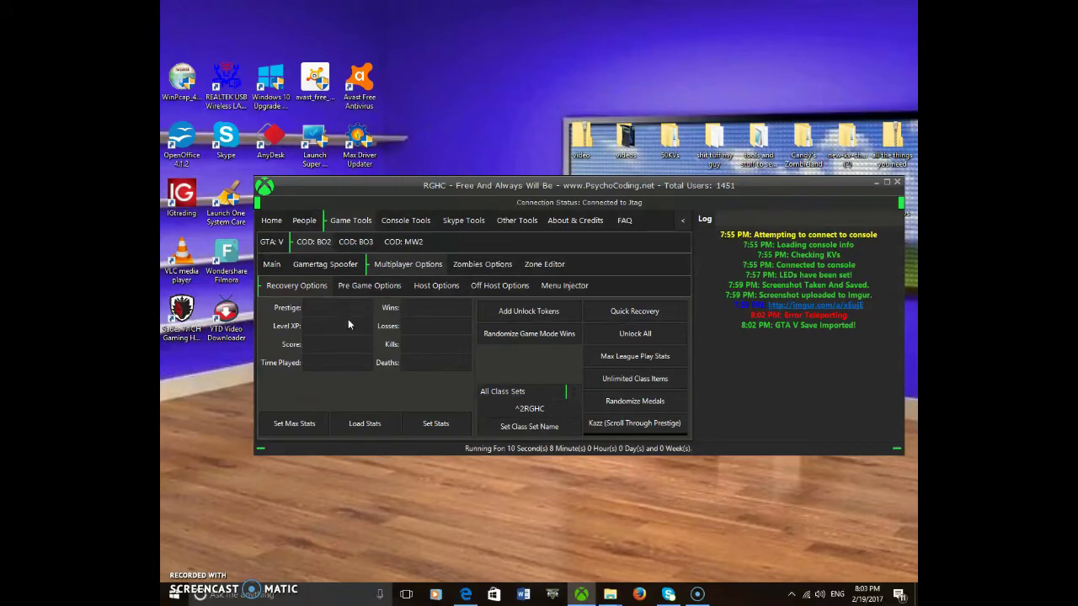
{"action": "left_click", "coordinate": [272, 265]}
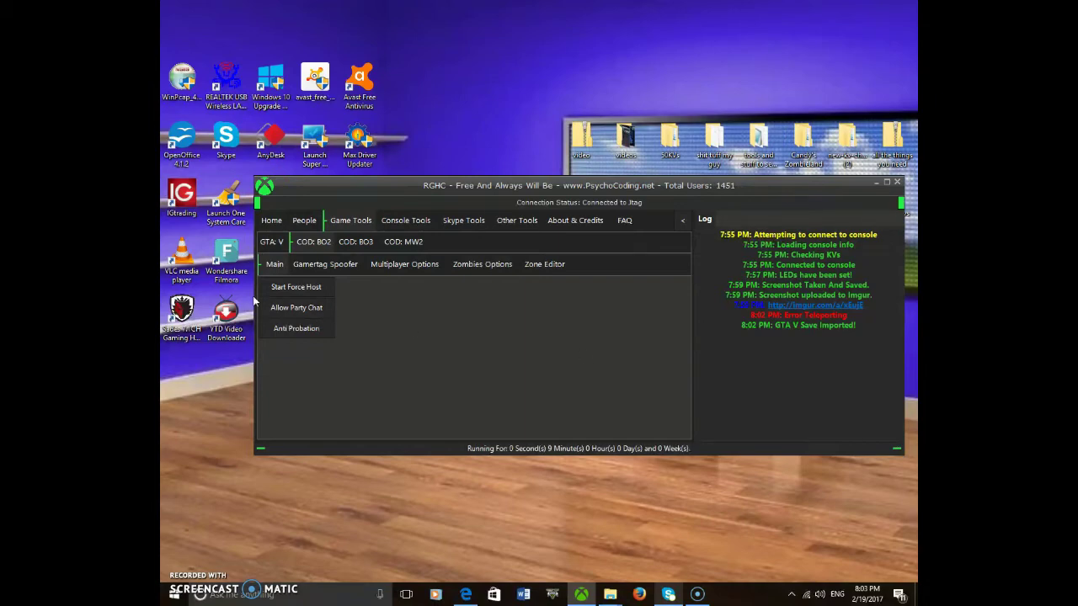
{"action": "left_click", "coordinate": [337, 265]}
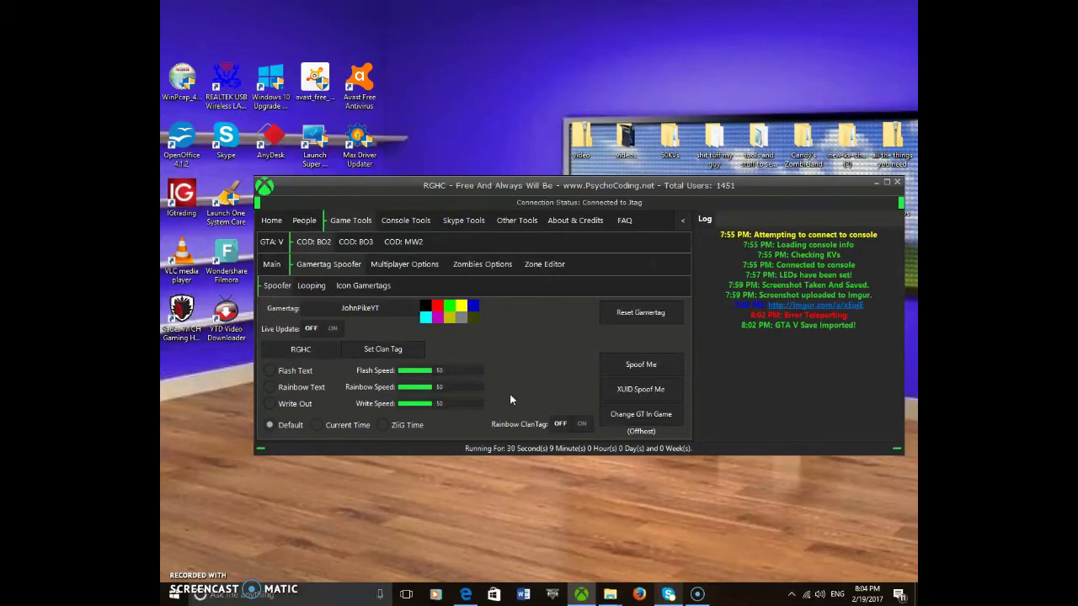
{"action": "left_click", "coordinate": [312, 286]}
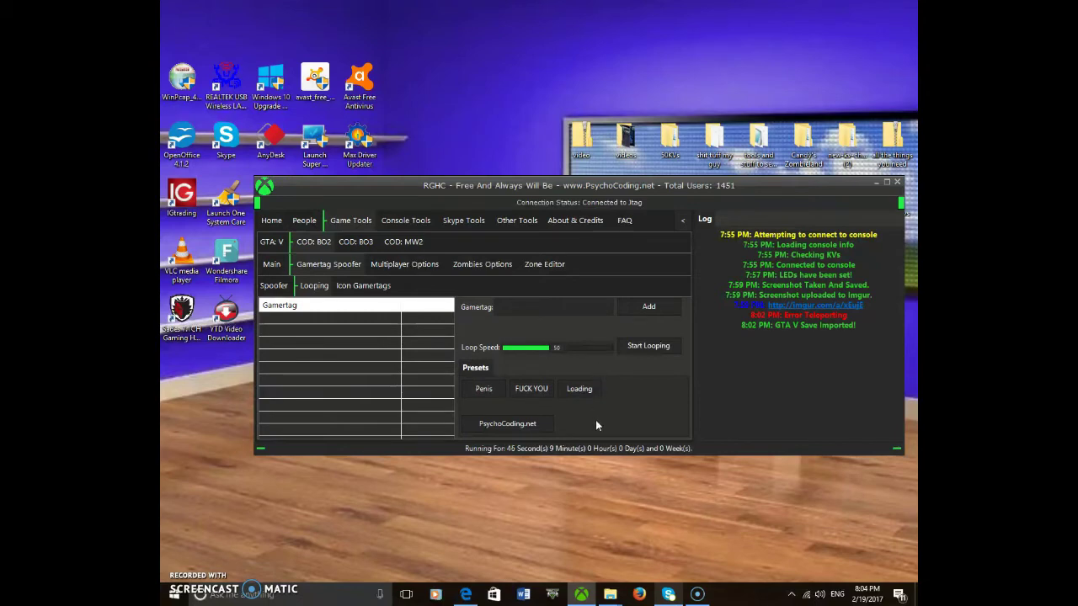
{"action": "left_click", "coordinate": [366, 287]}
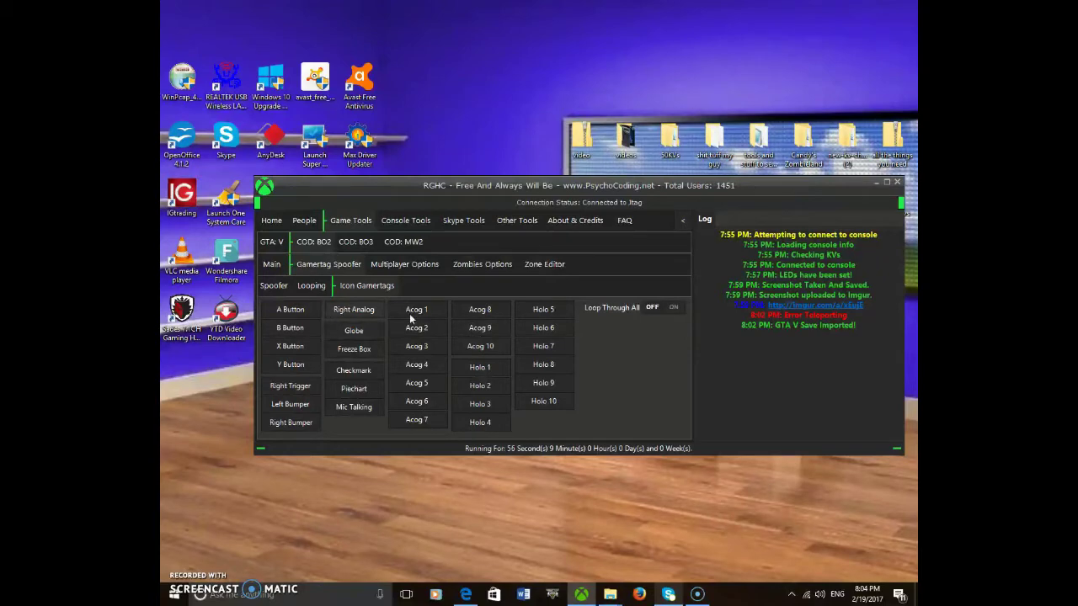
- In the COD: BO2 multiplayer recovery options, try entering 67 as the Prestige value and clear it again
{"action": "left_click", "coordinate": [382, 266]}
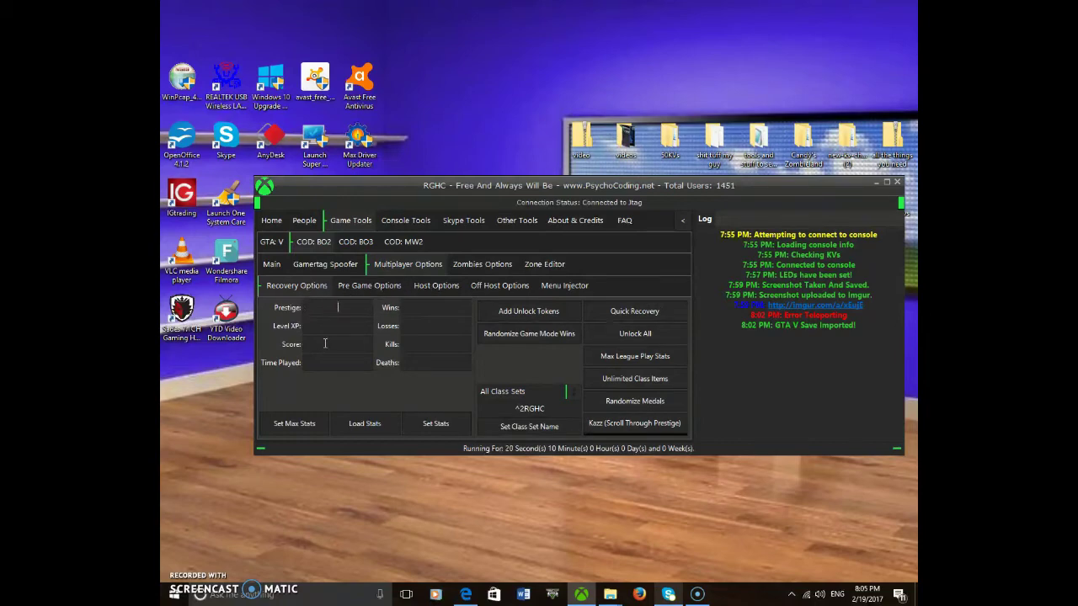
{"action": "type", "text": "67"}
{"action": "key", "text": "BackSpace"}
{"action": "key", "text": "BackSpace"}
{"action": "left_click", "coordinate": [426, 330]}
- View the COD: BO2 Zombies Options and the Zone Editor
{"action": "left_click", "coordinate": [484, 265]}
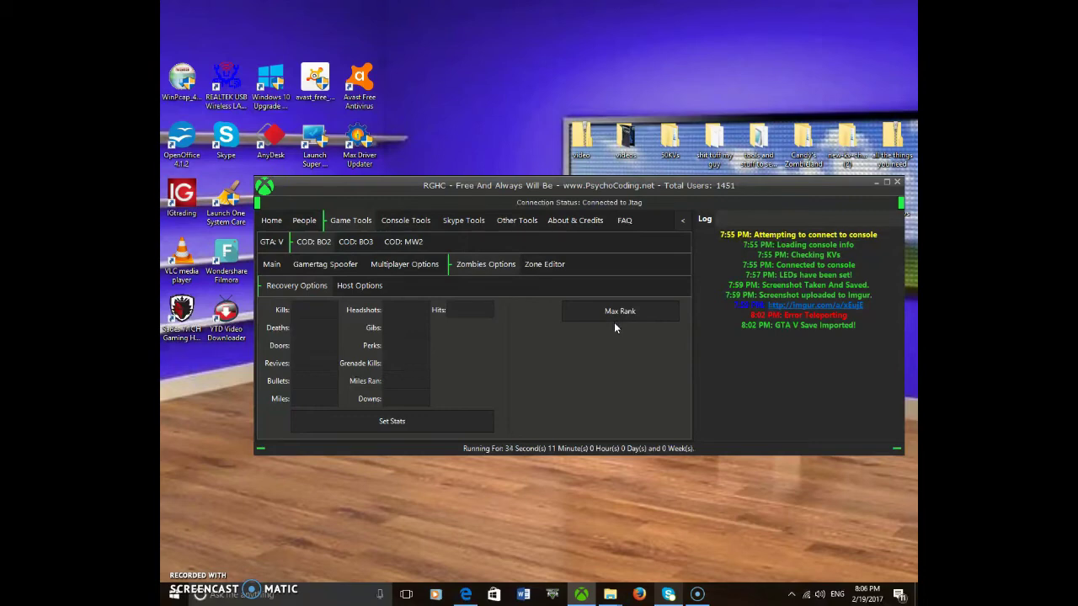
{"action": "left_click", "coordinate": [544, 263]}
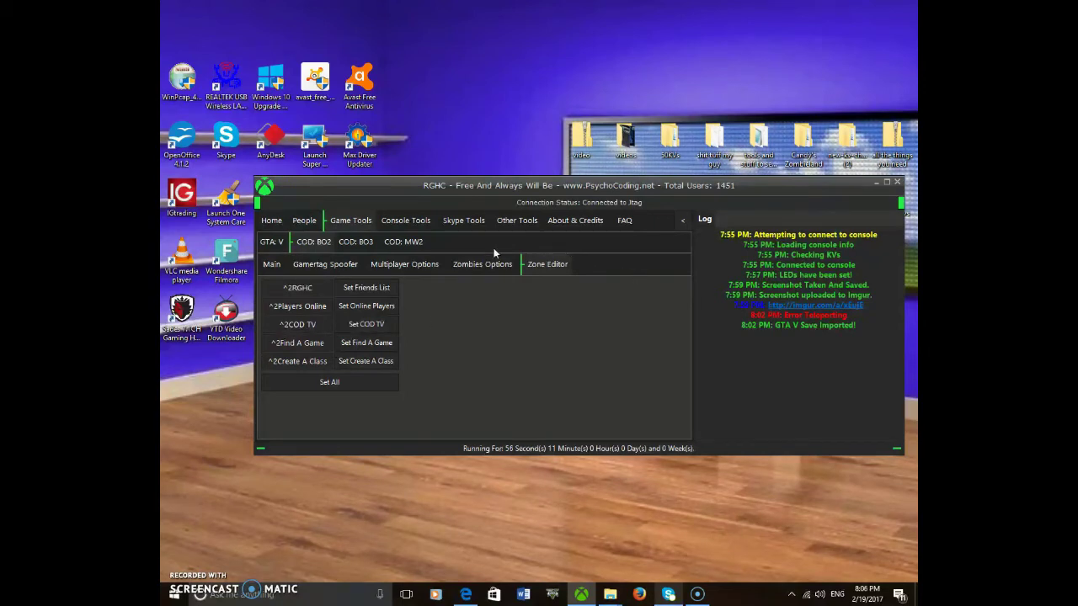
- Examine the COD: BO3 Main, Recovery Options, Host Options and Off Host Options pages
{"action": "left_click", "coordinate": [357, 241]}
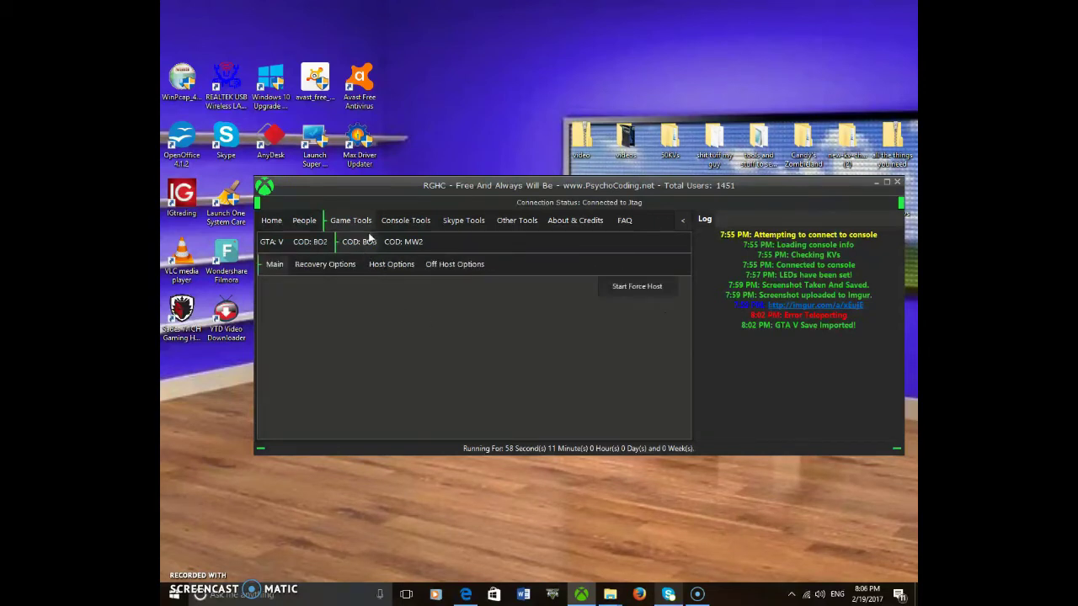
{"action": "left_click", "coordinate": [303, 266]}
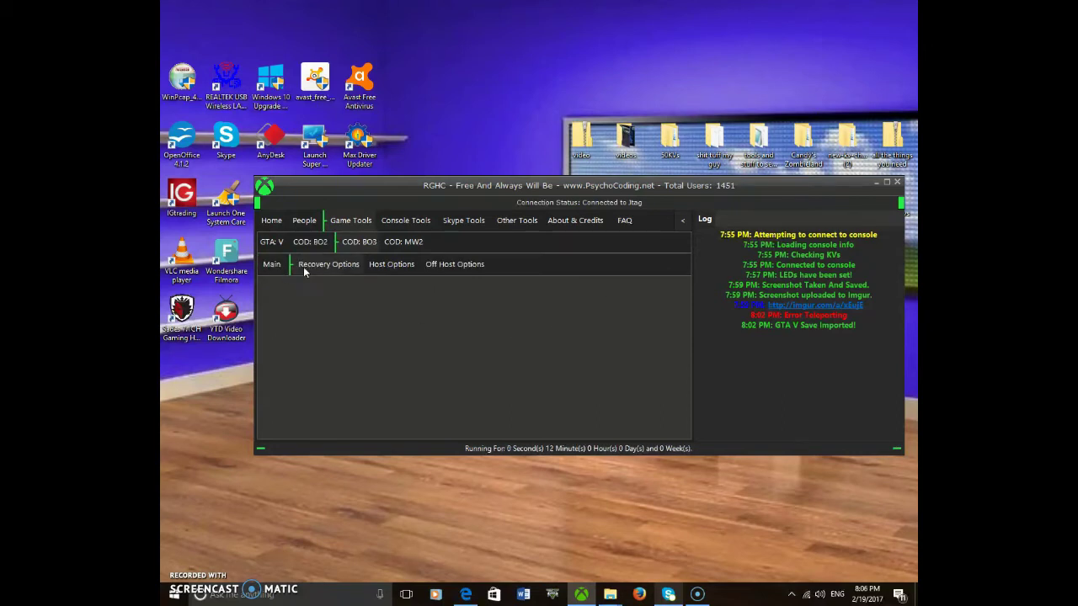
{"action": "left_click", "coordinate": [383, 265]}
{"action": "left_click", "coordinate": [341, 266]}
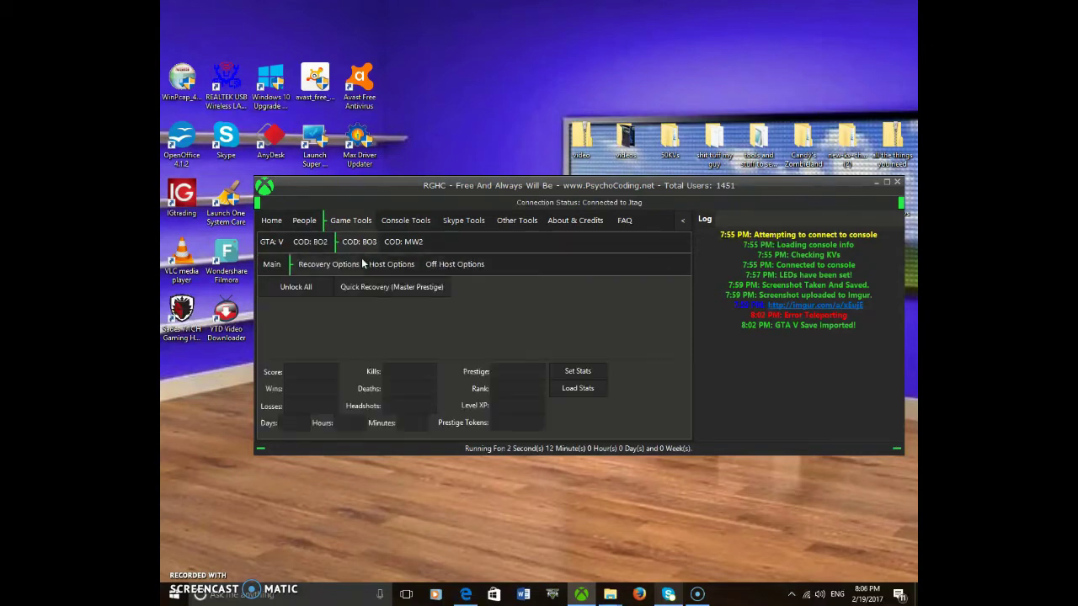
{"action": "left_click", "coordinate": [271, 266]}
{"action": "left_click", "coordinate": [306, 266]}
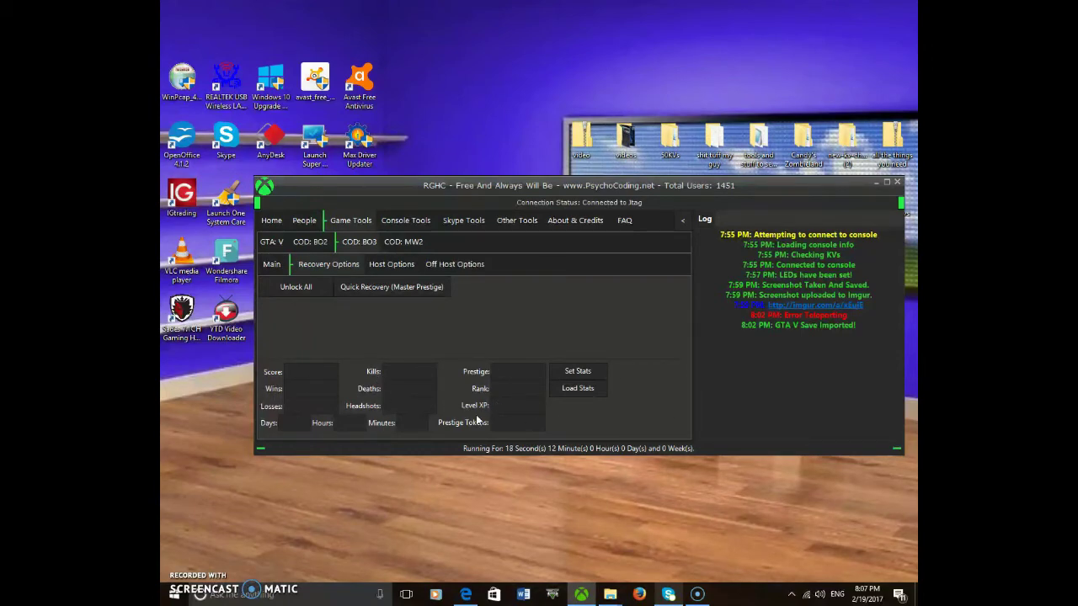
{"action": "left_click", "coordinate": [402, 264]}
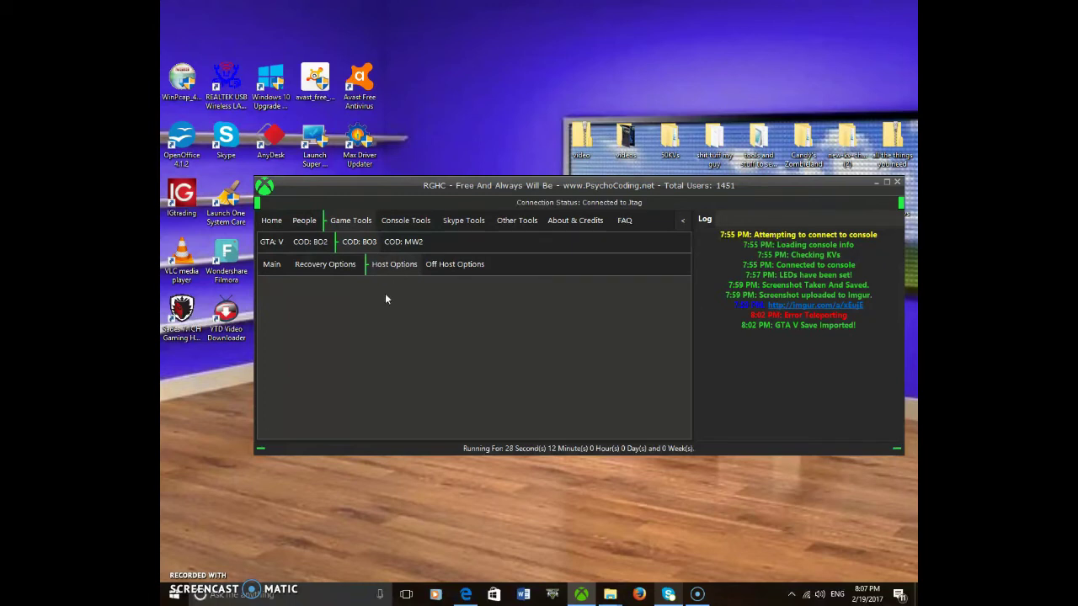
{"action": "left_click", "coordinate": [462, 265]}
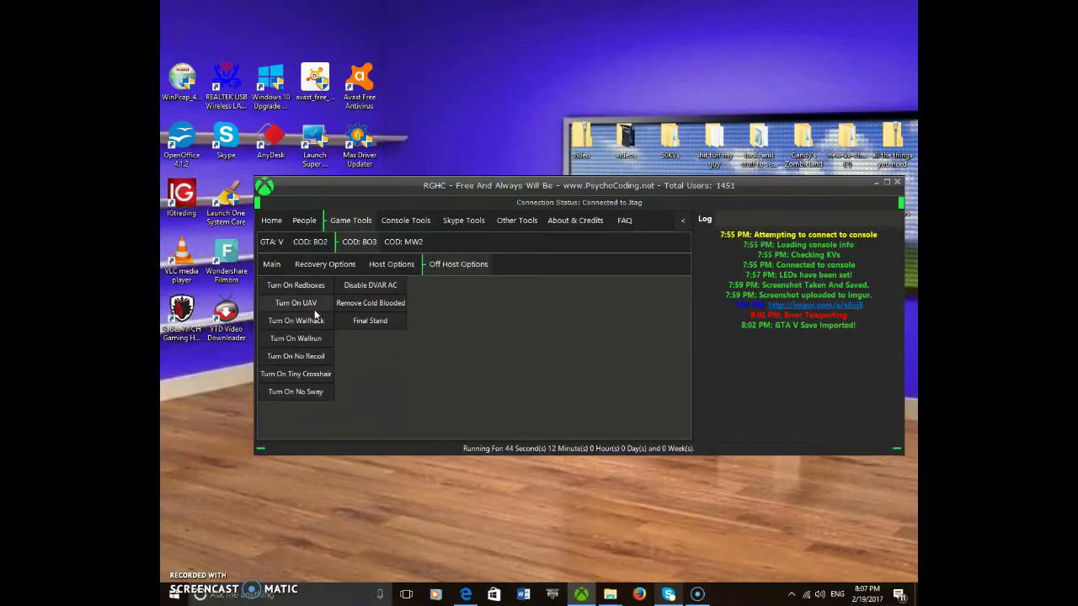
- View the COD: MW2 gamertag spoofing page and return to the COD: BO2 Zone Editor
{"action": "left_click", "coordinate": [414, 249]}
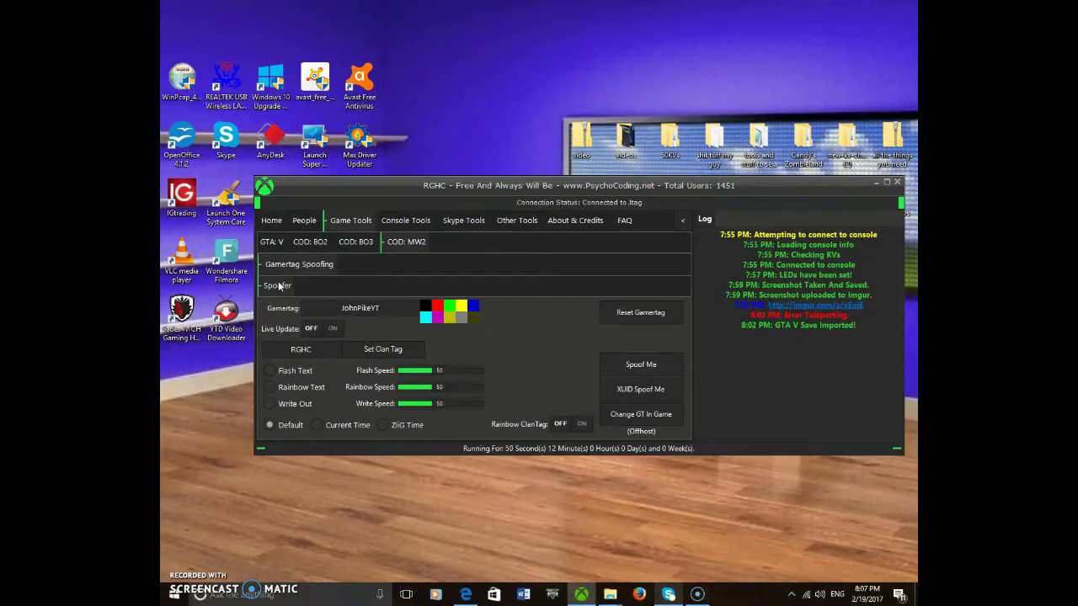
{"action": "left_click", "coordinate": [395, 309]}
{"action": "left_click", "coordinate": [309, 242]}
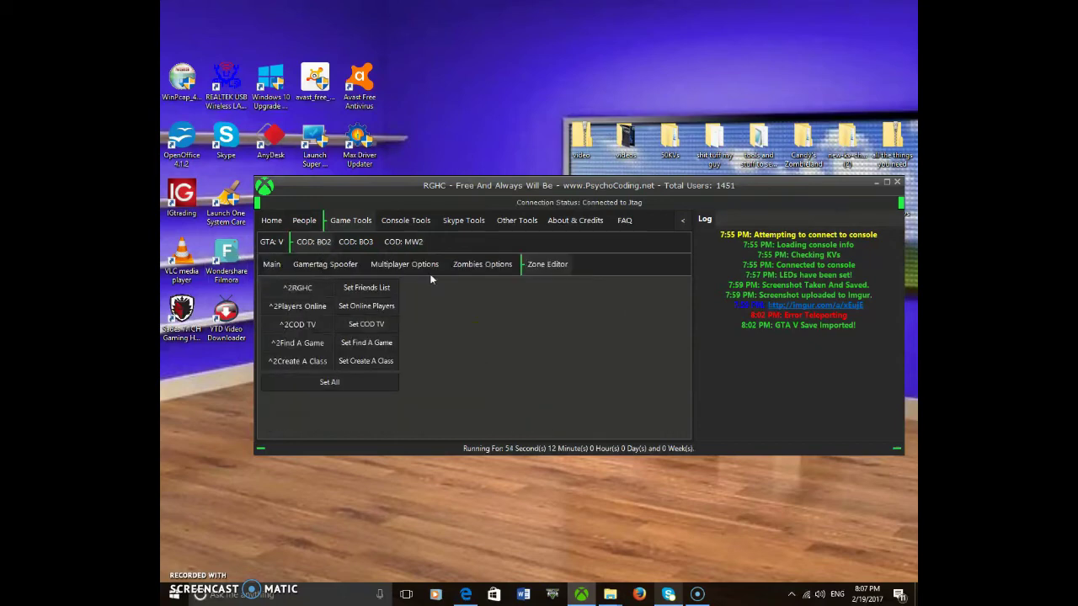
- Review the KV Checker's result list and log in the Console Tools, and view the KV Details page
{"action": "left_click", "coordinate": [429, 221]}
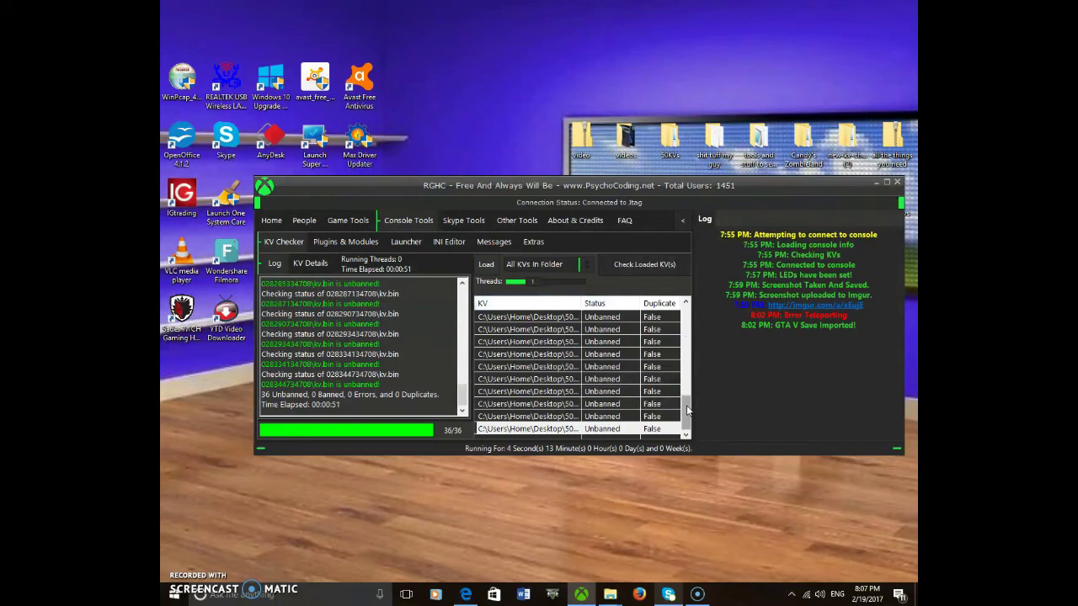
{"action": "mouse_move", "coordinate": [687, 405]}
{"action": "left_mouse_down"}
{"action": "mouse_move", "coordinate": [687, 335]}
{"action": "mouse_move", "coordinate": [698, 397]}
{"action": "left_mouse_up"}
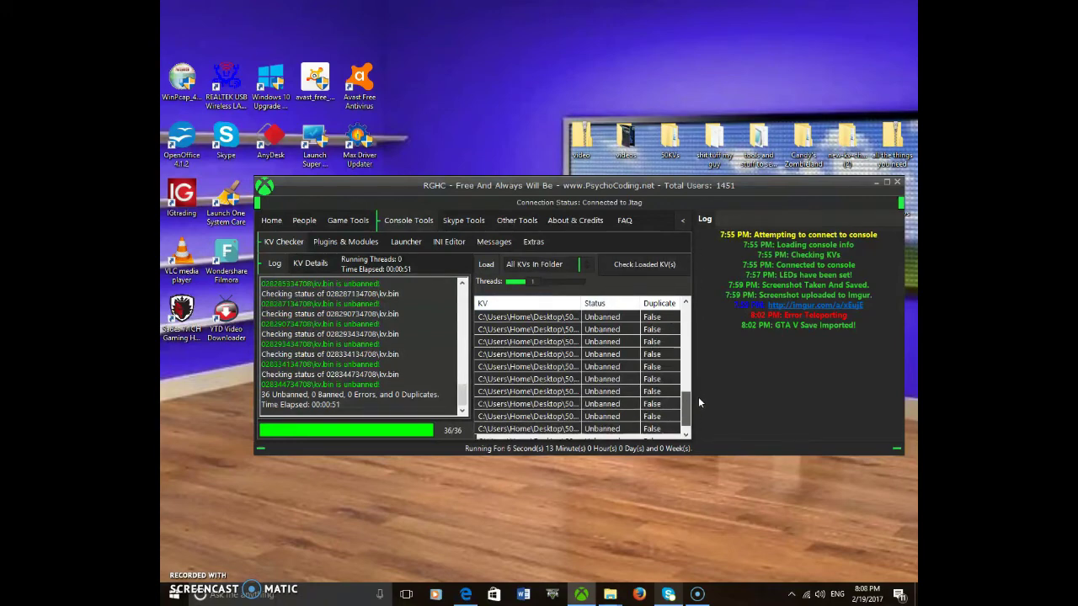
{"action": "mouse_move", "coordinate": [462, 395]}
{"action": "left_mouse_down"}
{"action": "mouse_move", "coordinate": [460, 269]}
{"action": "mouse_move", "coordinate": [461, 395]}
{"action": "left_mouse_up"}
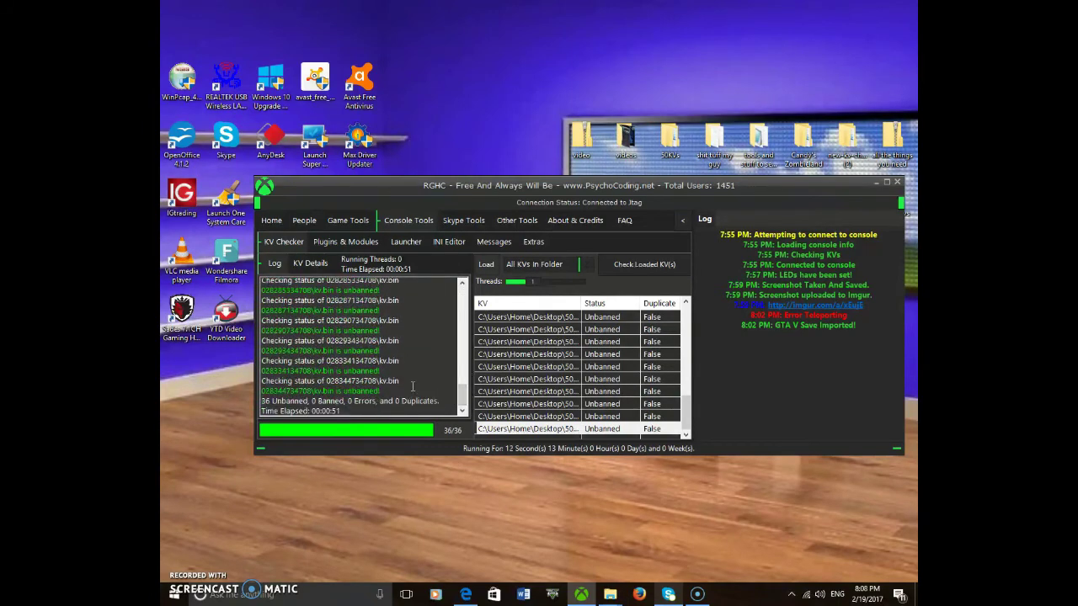
{"action": "left_click", "coordinate": [314, 265]}
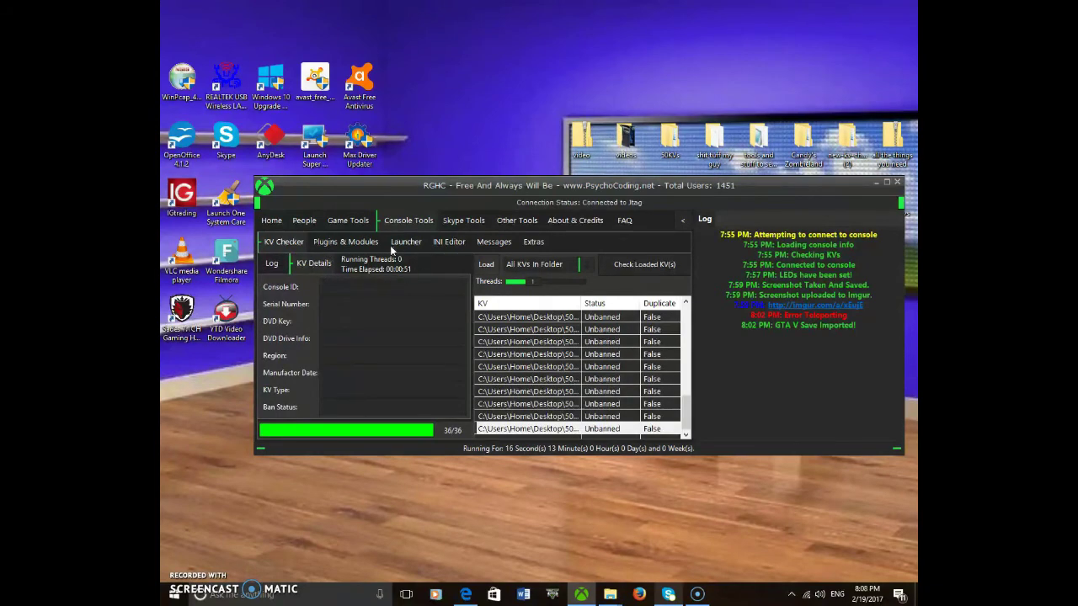
- View the Plugins & Modules, Launcher and INI Editor pages of the Console Tools
{"action": "left_click", "coordinate": [353, 246]}
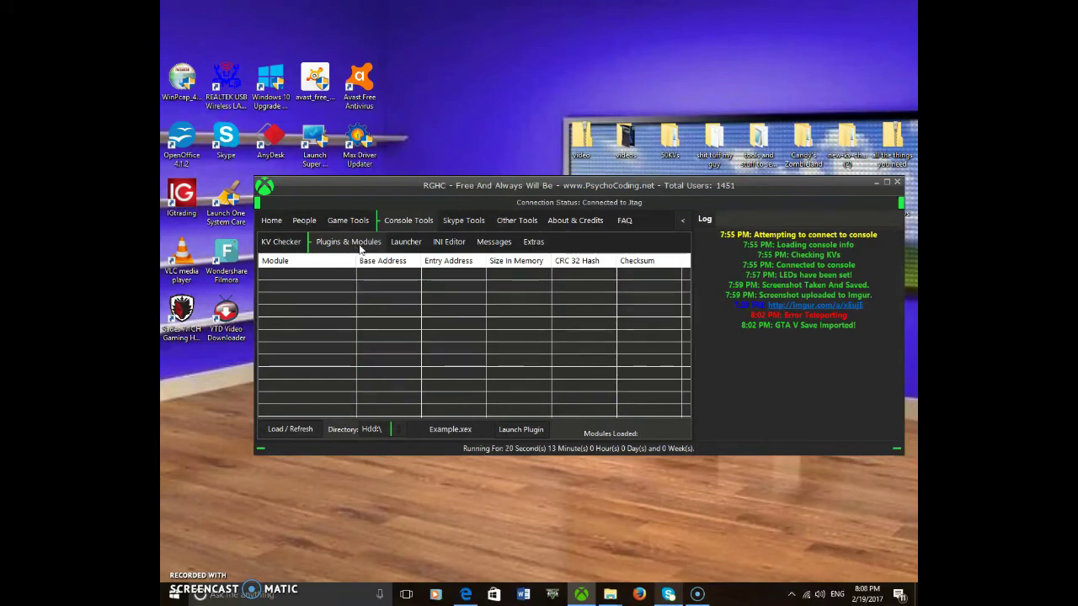
{"action": "left_click", "coordinate": [406, 241]}
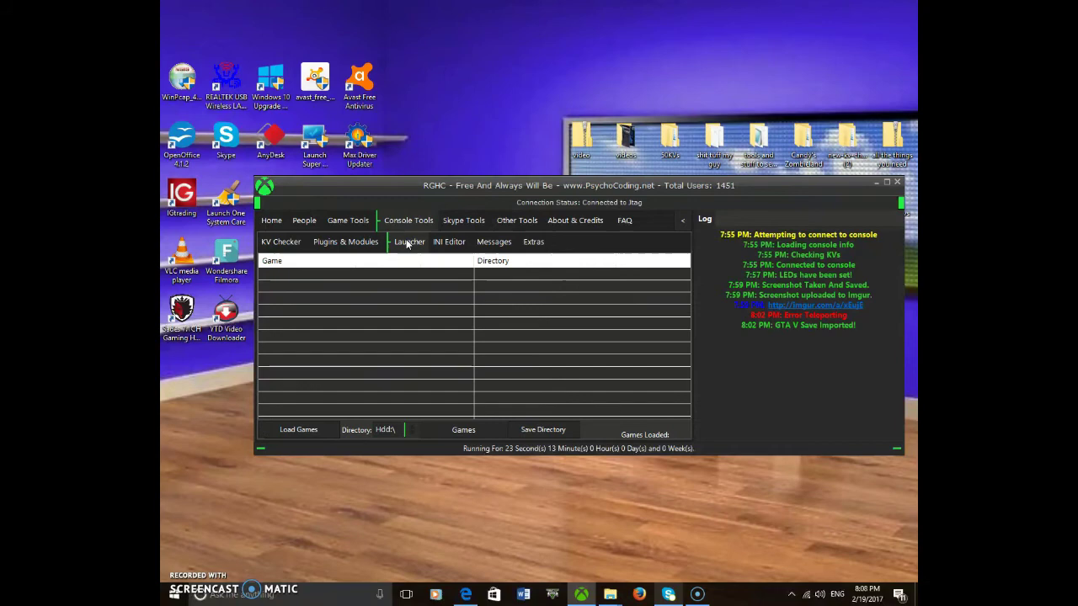
{"action": "left_click", "coordinate": [494, 241]}
{"action": "left_click", "coordinate": [450, 244]}
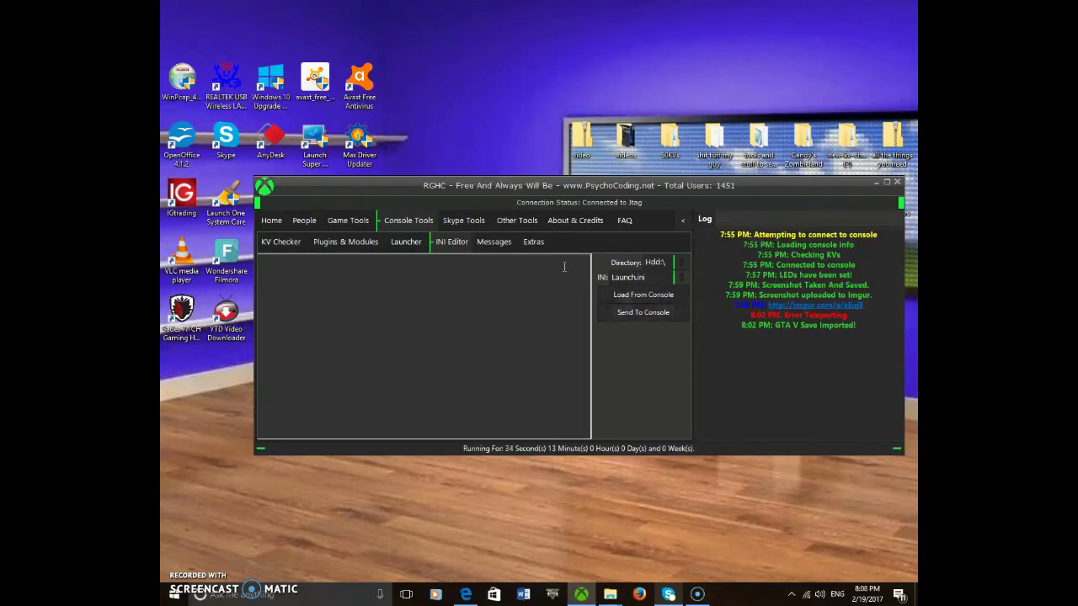
- Examine the Notification Sender and Messagebox Sender text fields on the Messages page, and view the Extras page
{"action": "left_click", "coordinate": [497, 242]}
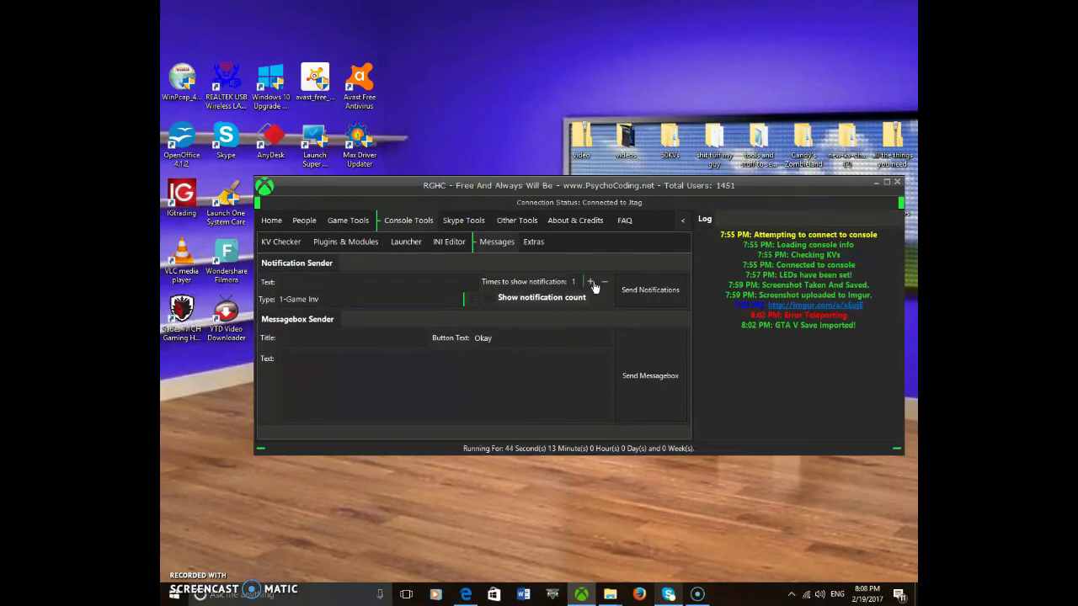
{"action": "left_click", "coordinate": [485, 368]}
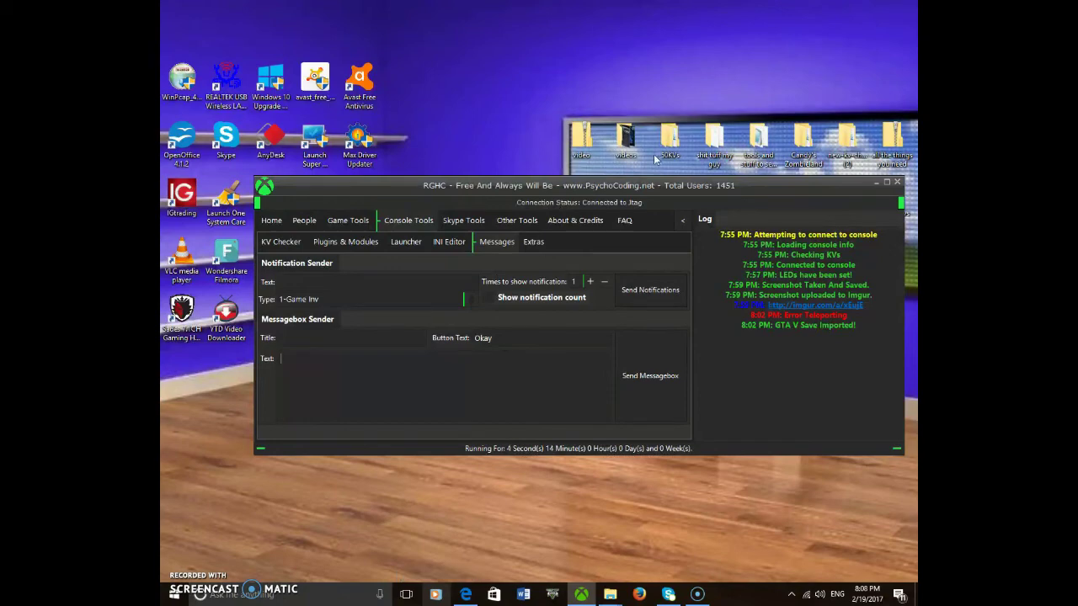
{"action": "left_click", "coordinate": [362, 285]}
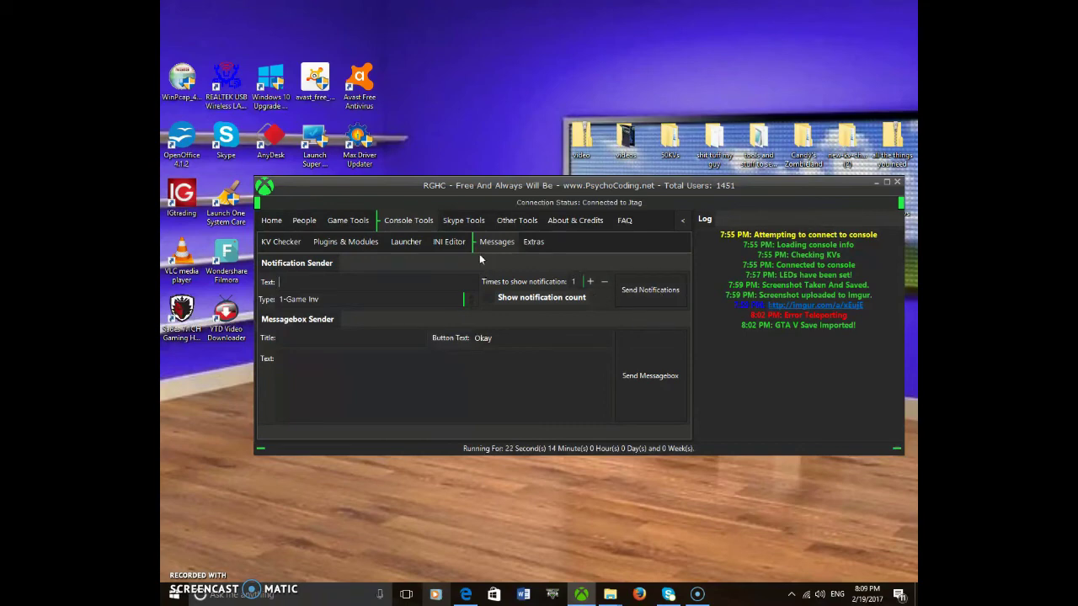
{"action": "left_click", "coordinate": [531, 242]}
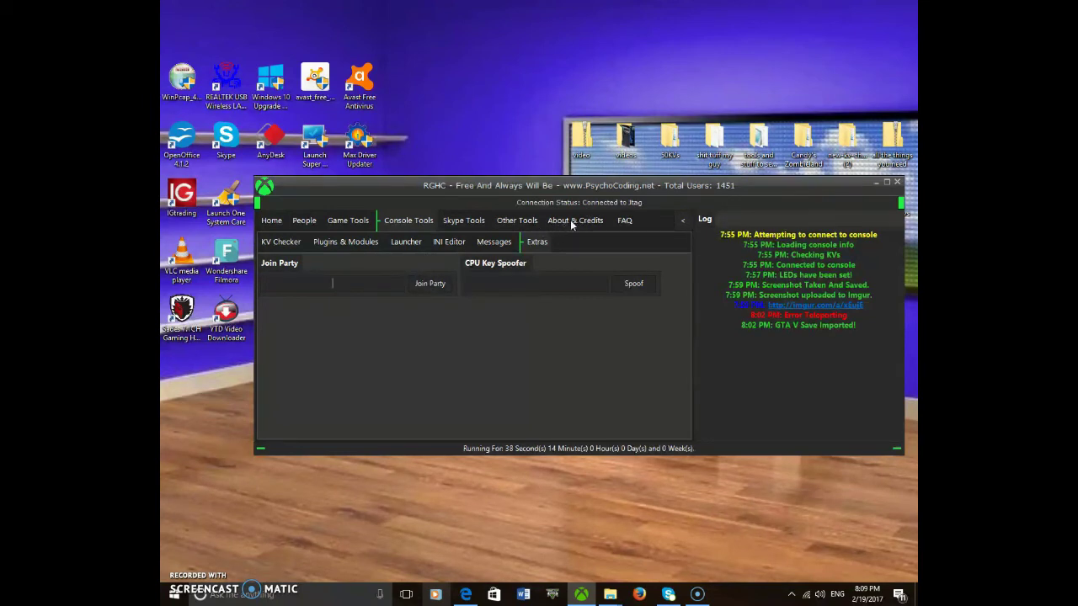
- View the Port Scanner in Other Tools, connect the Skype Tools to Skype, and view the Auto Profile Pic Changer
{"action": "left_click", "coordinate": [521, 221]}
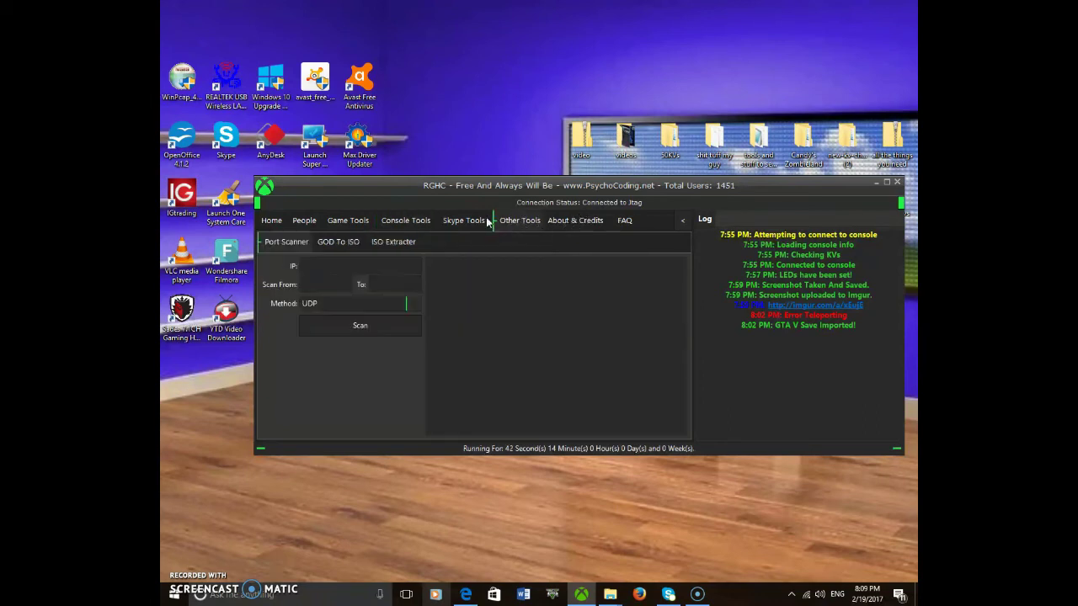
{"action": "left_click", "coordinate": [487, 222]}
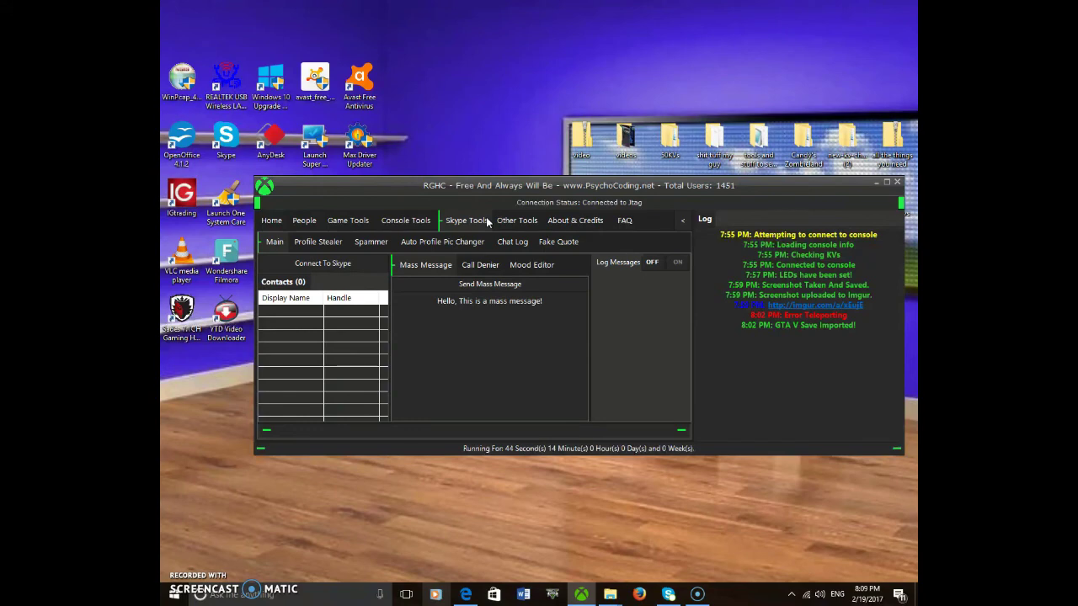
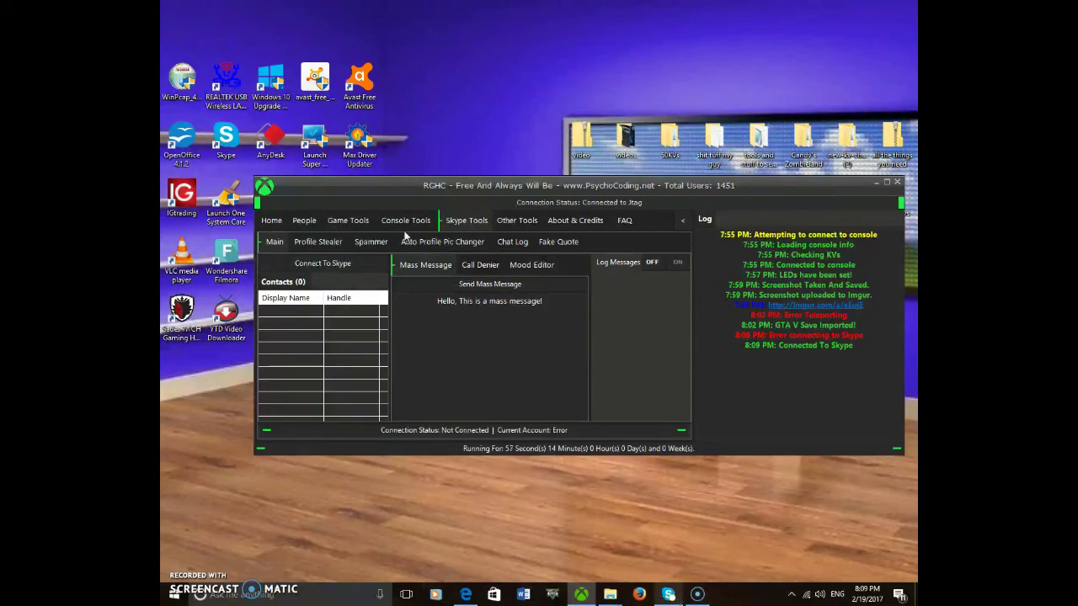
{"action": "left_click", "coordinate": [375, 241]}
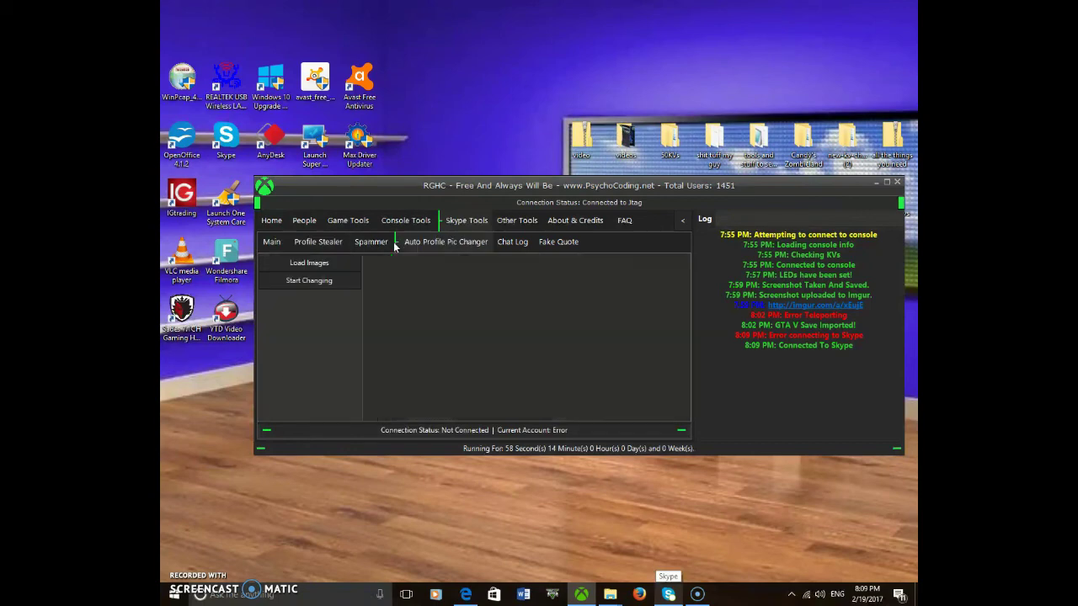
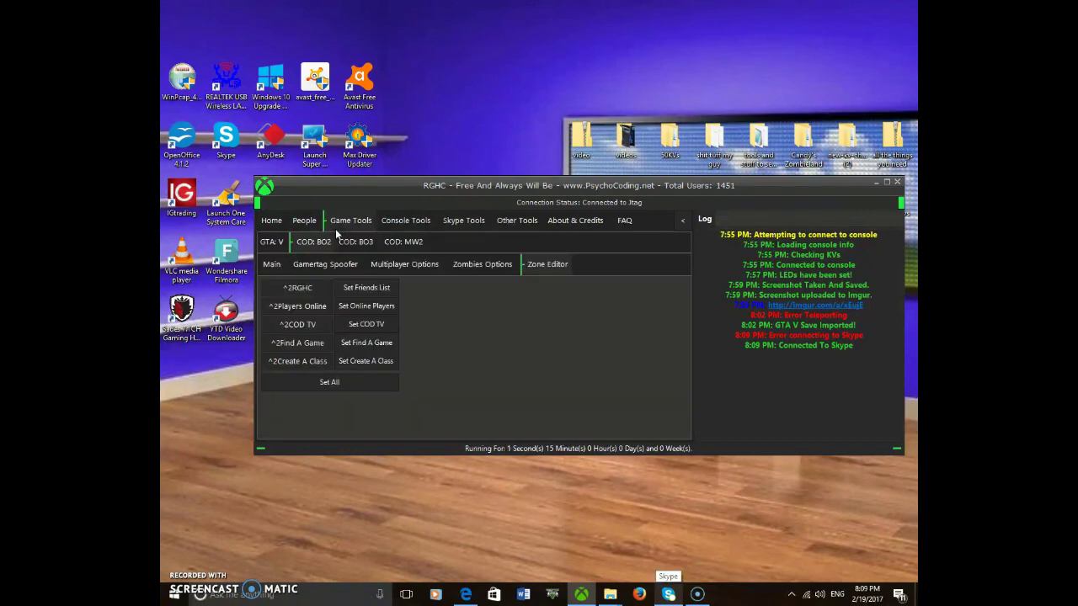
- View the COD: BO2 Icon Gamertags page and return to the Skype Tools to view the Spammer page
{"action": "left_click", "coordinate": [352, 264]}
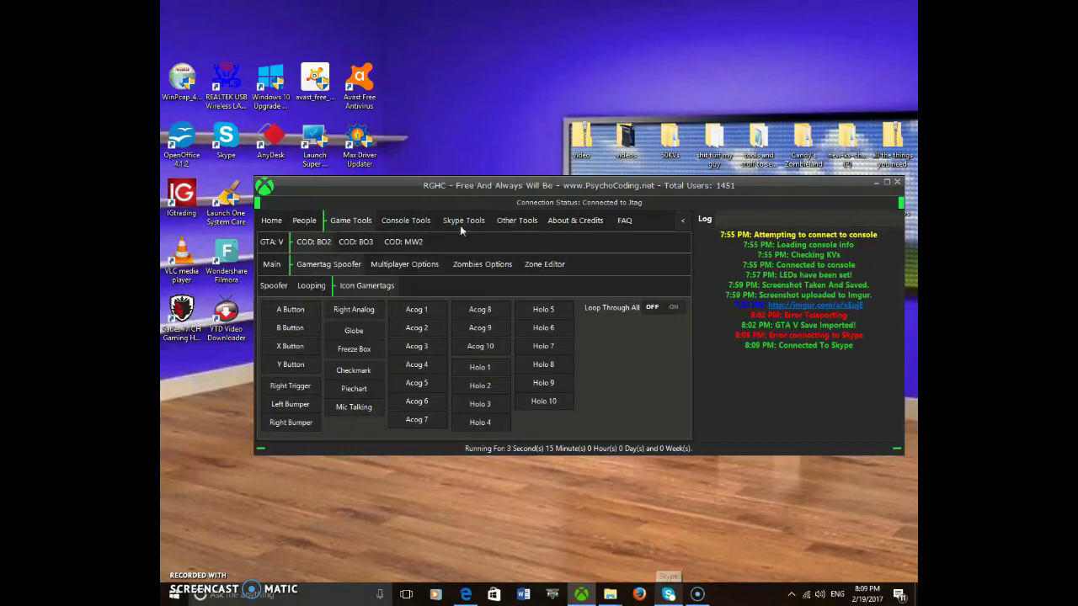
{"action": "left_click", "coordinate": [467, 220]}
{"action": "left_click", "coordinate": [368, 241]}
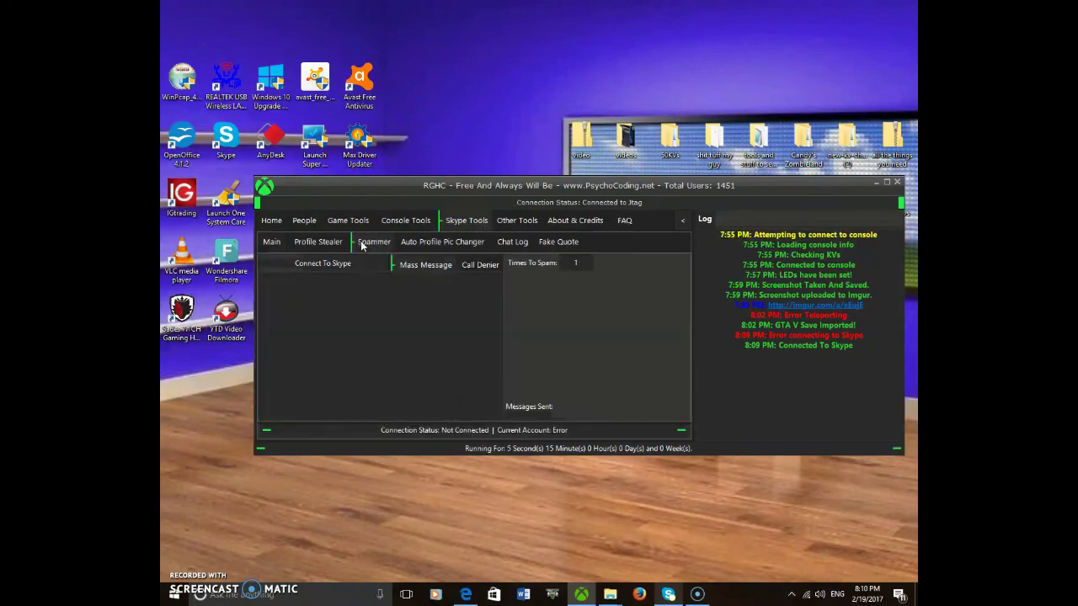
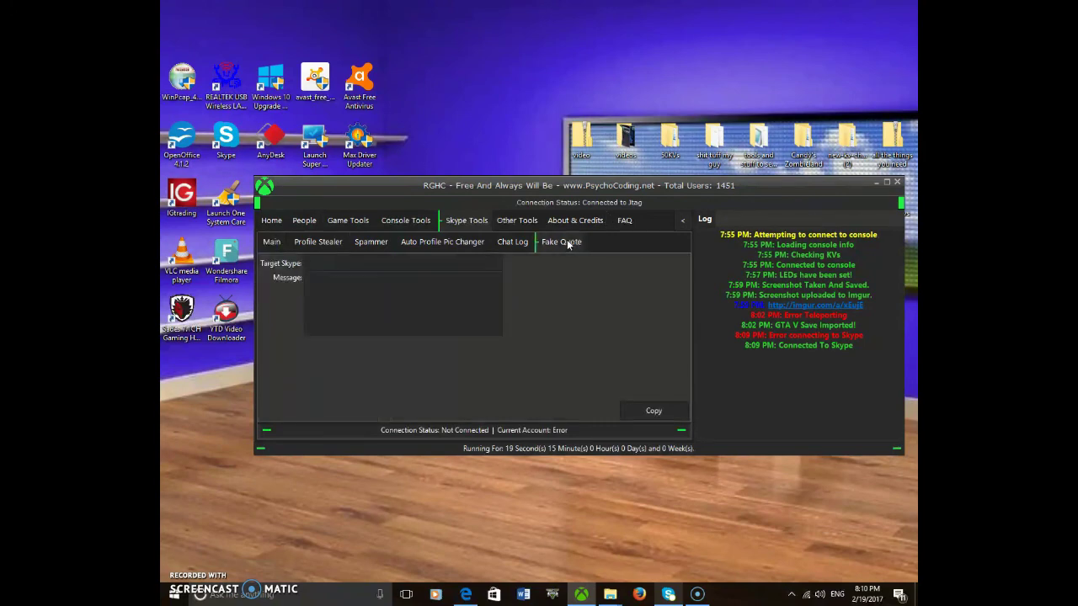
- Revisit the Home page, the Local Whitelist and Info Grabber pages of People, and the COD: BO2 Icon Gamertags page
{"action": "left_click", "coordinate": [414, 221]}
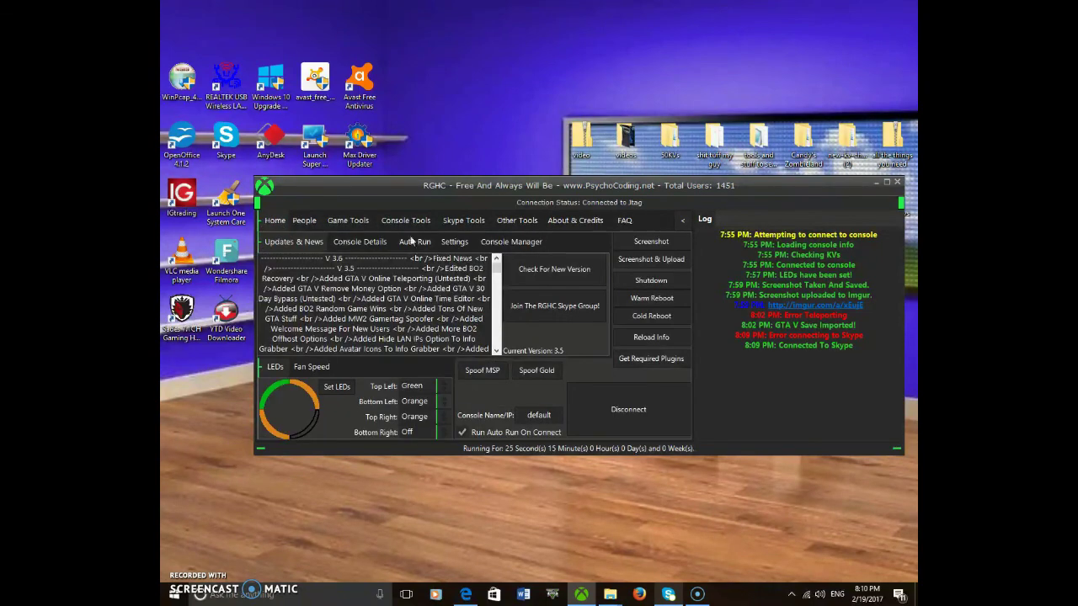
{"action": "left_click", "coordinate": [305, 221]}
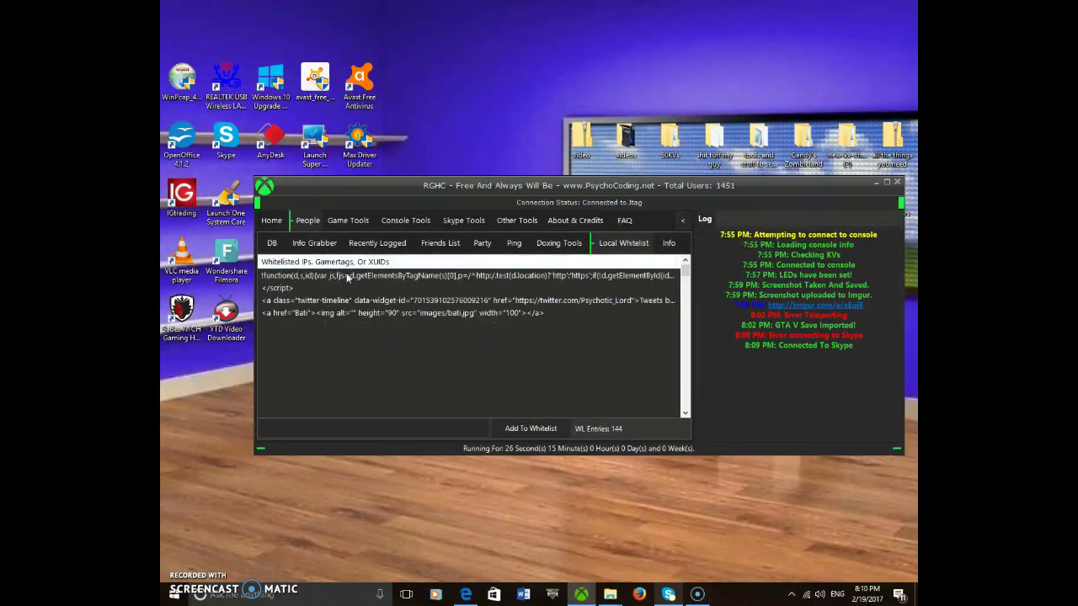
{"action": "left_click", "coordinate": [350, 221]}
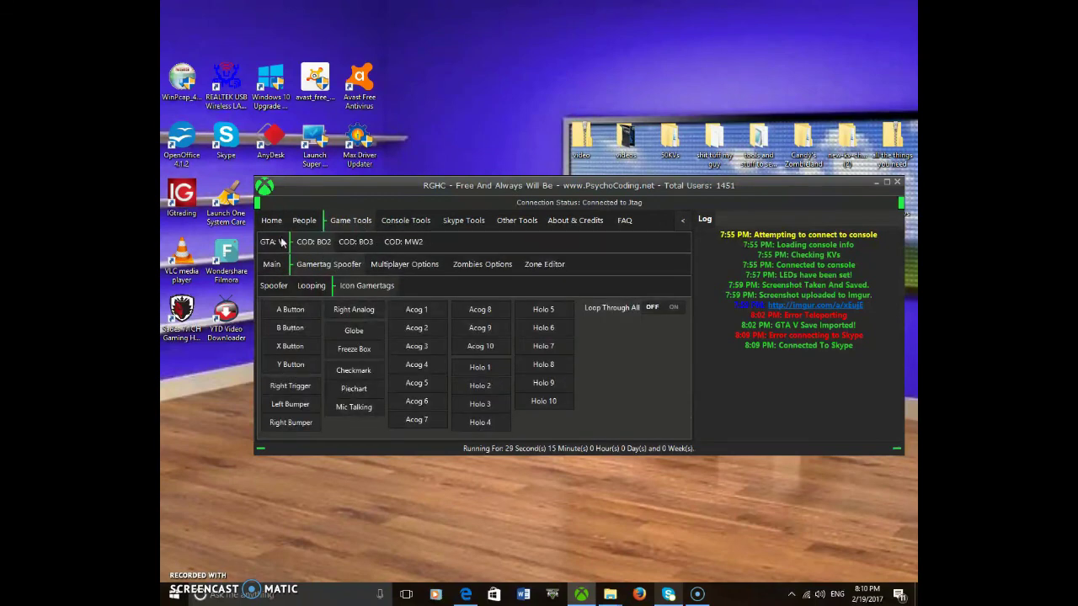
{"action": "left_click", "coordinate": [306, 220]}
{"action": "left_click", "coordinate": [321, 244]}
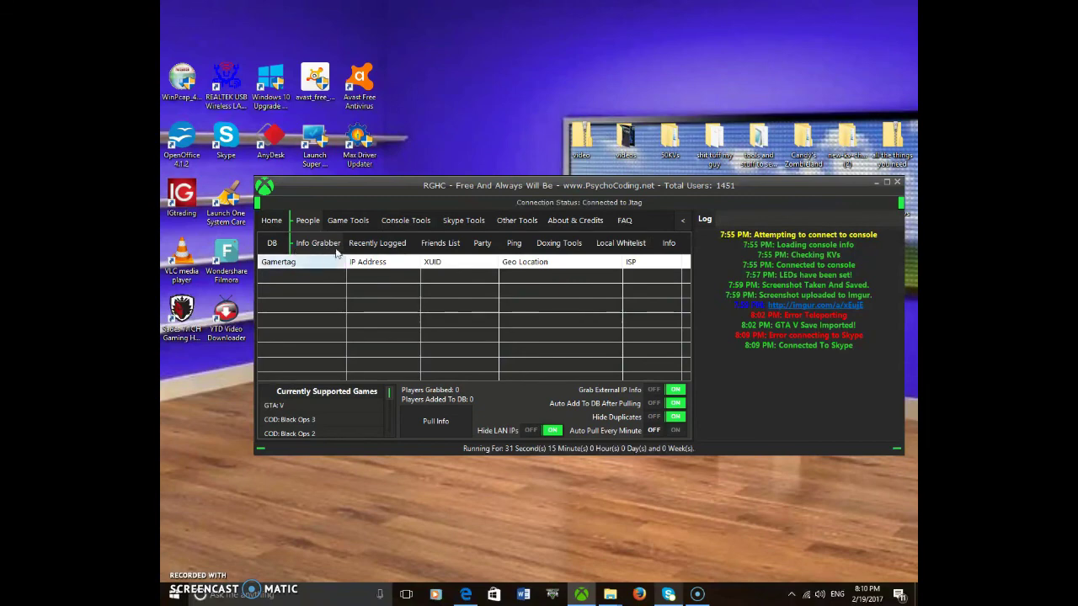
- Look through the Game Tools pages for GTA: V, COD: BO3 and COD: MW2, ending on the GTA: V Recovery Options
{"action": "left_click", "coordinate": [349, 221]}
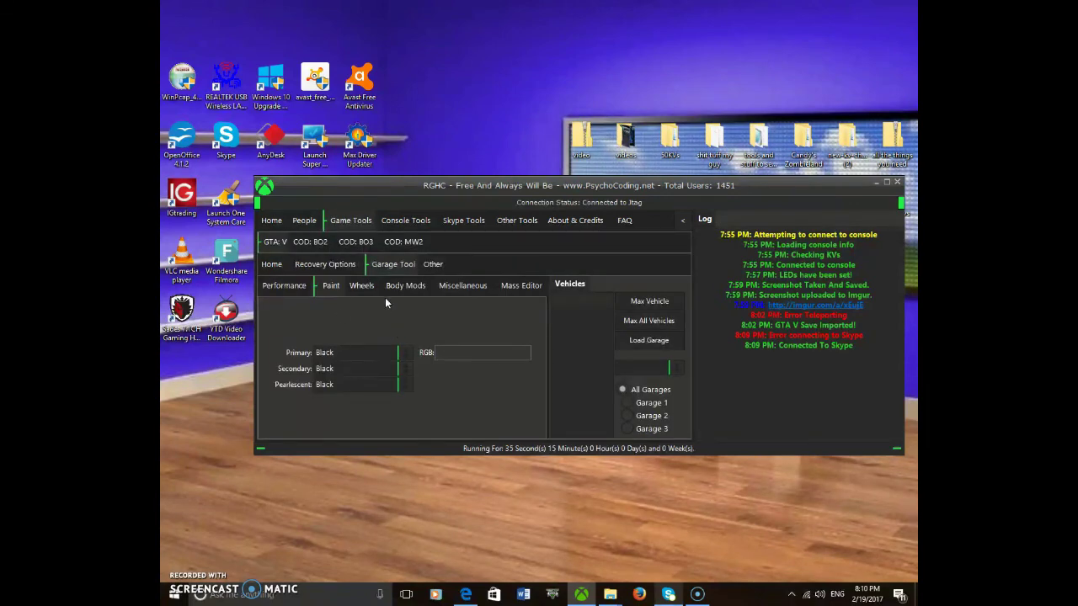
{"action": "left_click", "coordinate": [361, 286]}
{"action": "left_click", "coordinate": [325, 264]}
{"action": "left_click", "coordinate": [353, 244]}
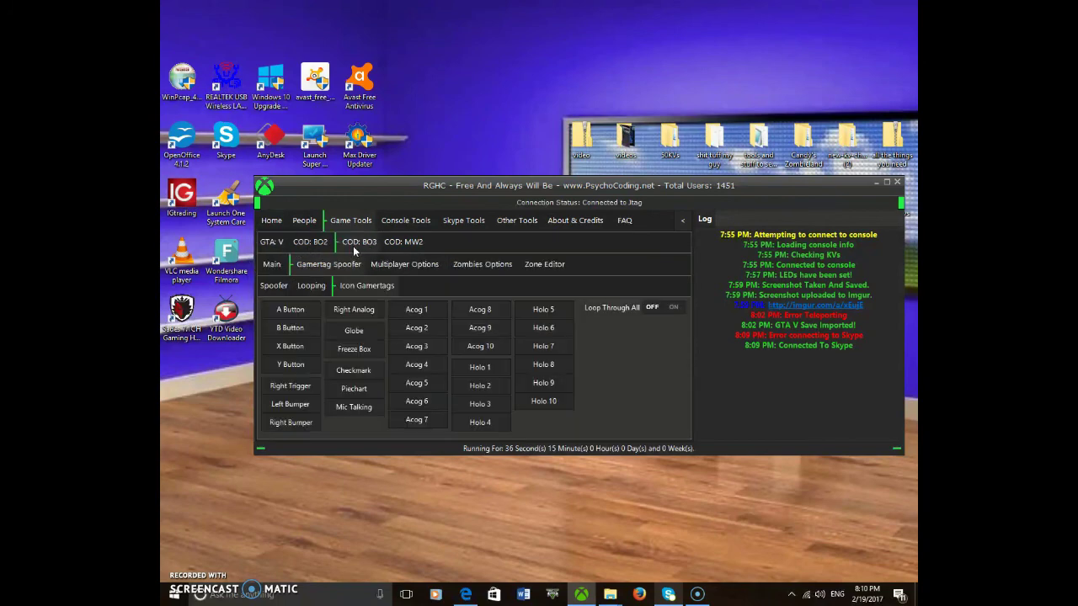
{"action": "left_click", "coordinate": [403, 241]}
{"action": "left_click", "coordinate": [420, 264]}
{"action": "left_click", "coordinate": [359, 242]}
{"action": "left_click", "coordinate": [271, 241]}
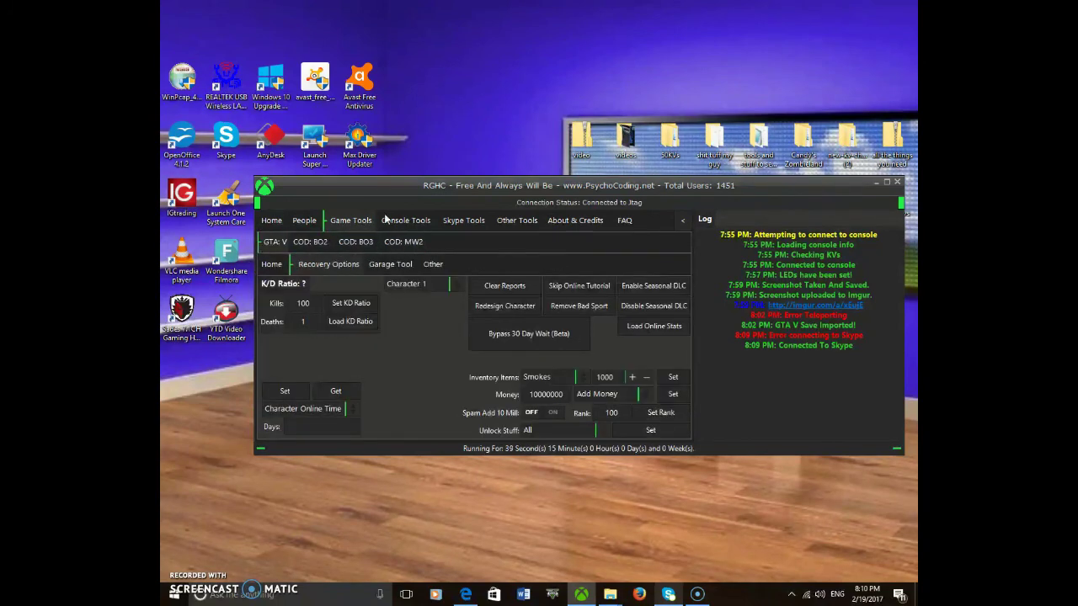
- Revisit the Console Tools, Skype Tools and Other Tools pages, and view the About & Credits page
{"action": "left_click", "coordinate": [407, 220]}
{"action": "left_click", "coordinate": [452, 221]}
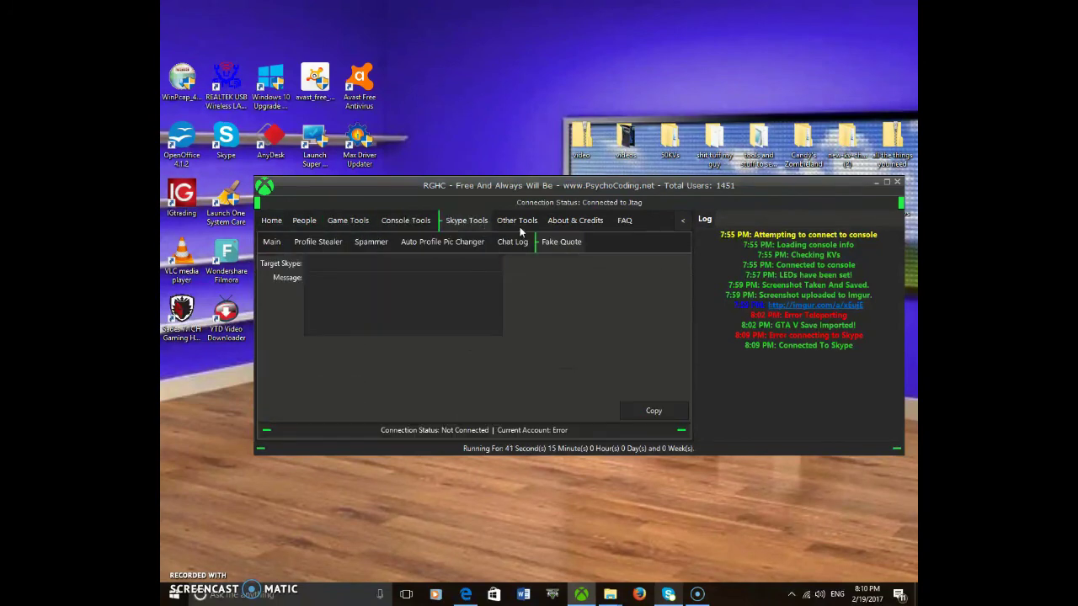
{"action": "left_click", "coordinate": [519, 224]}
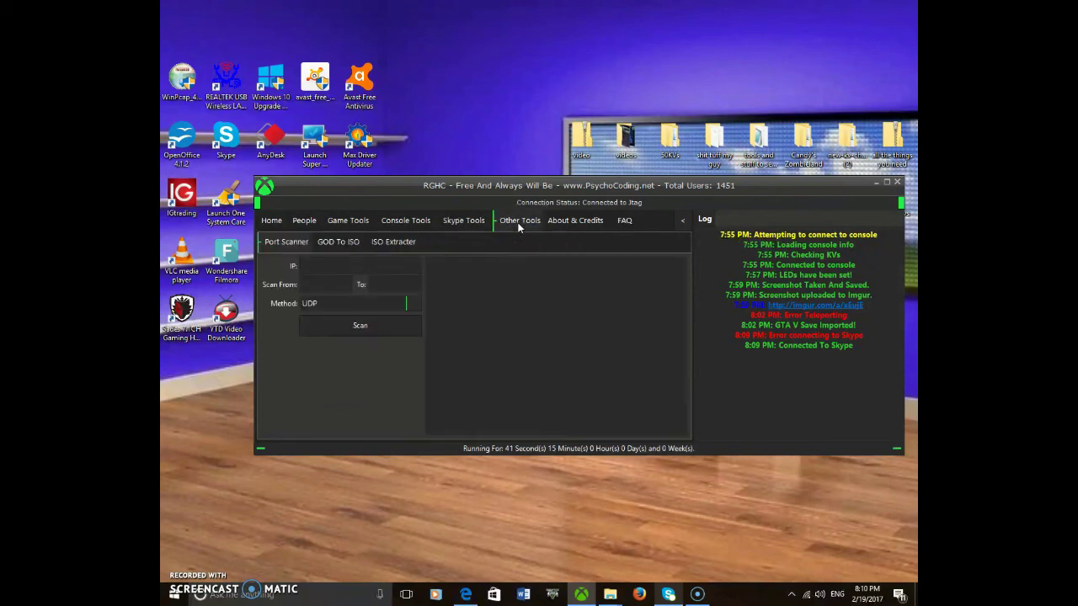
{"action": "left_click", "coordinate": [577, 220]}
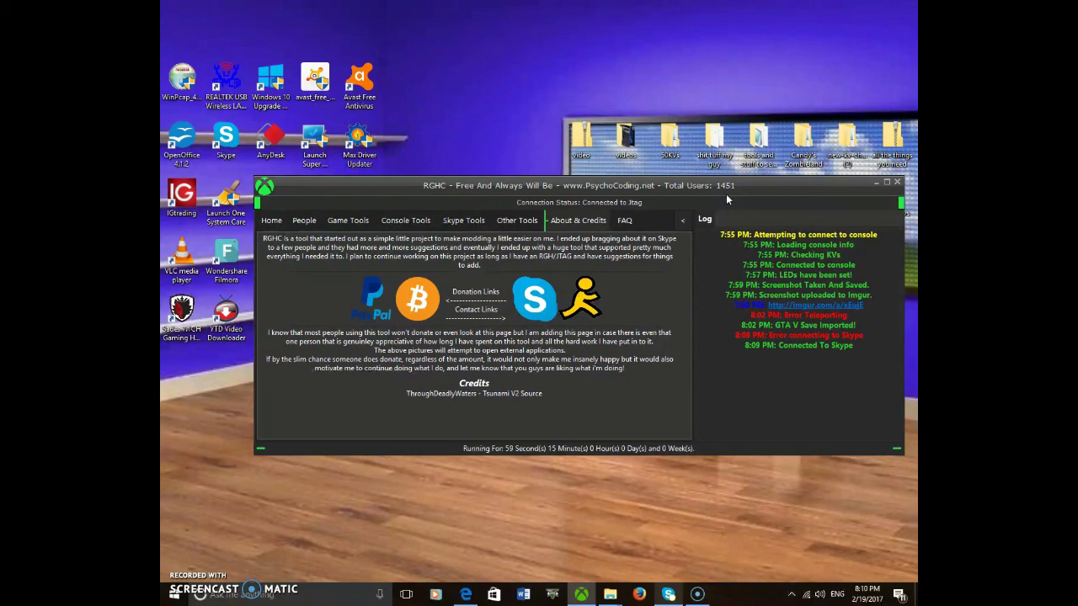
- Hide and restore the Log pane, and return to the Fake Quote page of the Skype Tools
{"action": "left_click", "coordinate": [681, 224]}
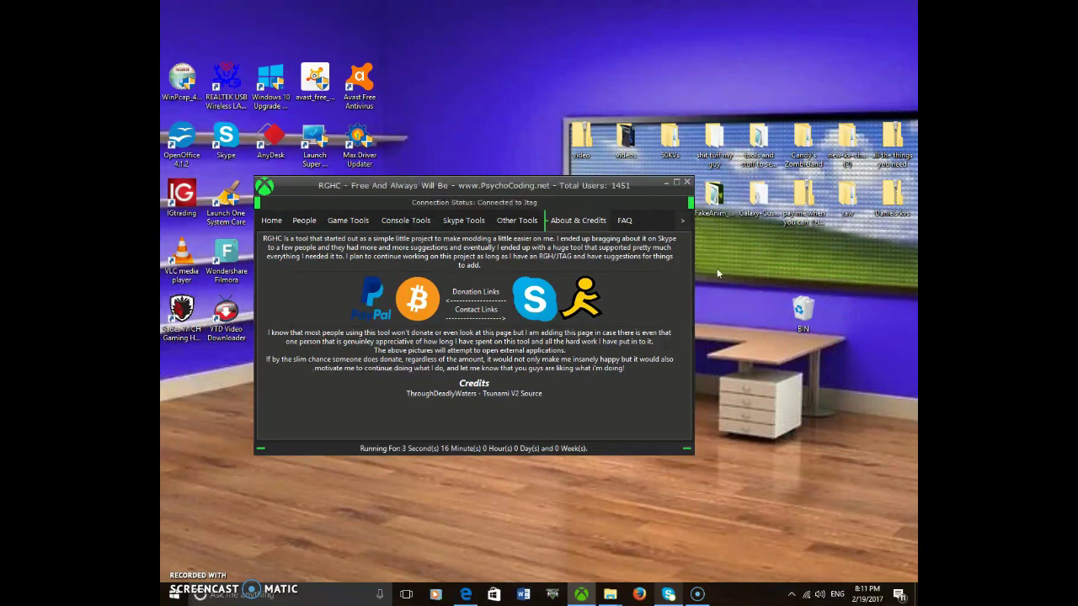
{"action": "left_click", "coordinate": [683, 222]}
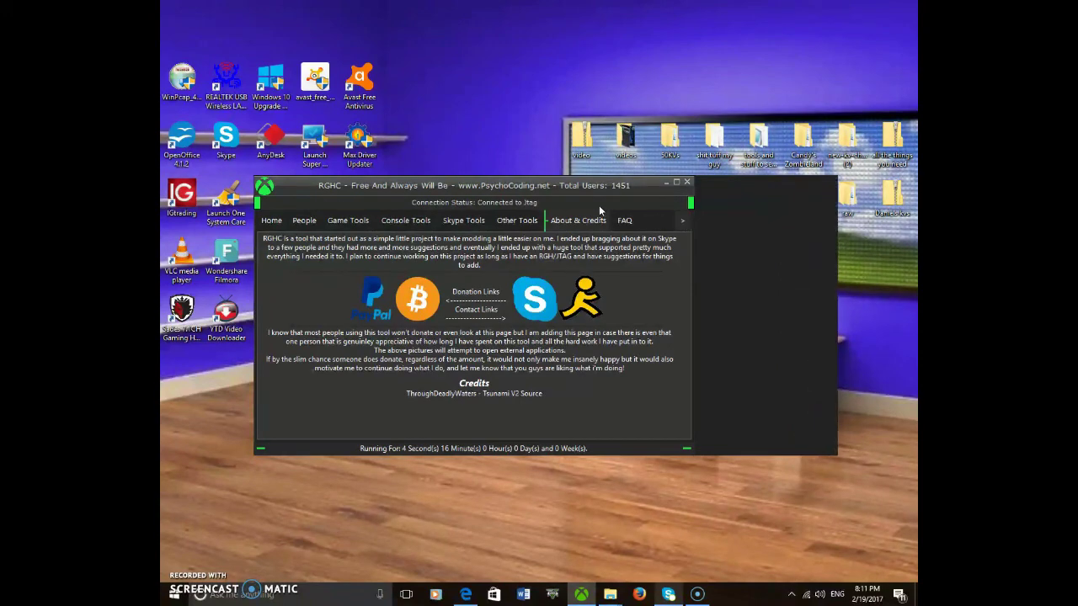
{"action": "left_click", "coordinate": [516, 222]}
{"action": "left_click", "coordinate": [472, 221]}
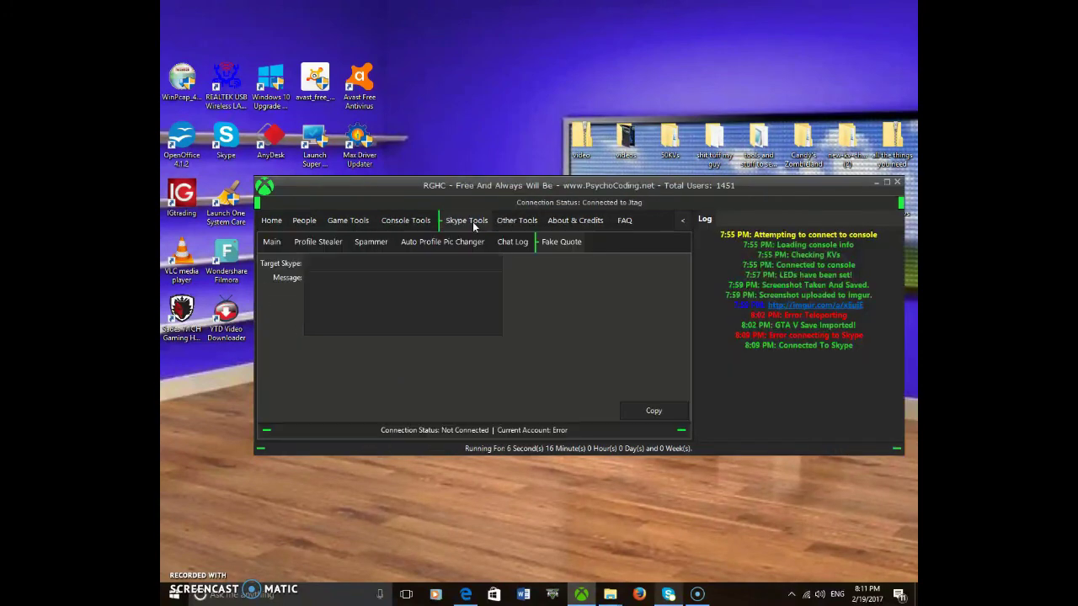